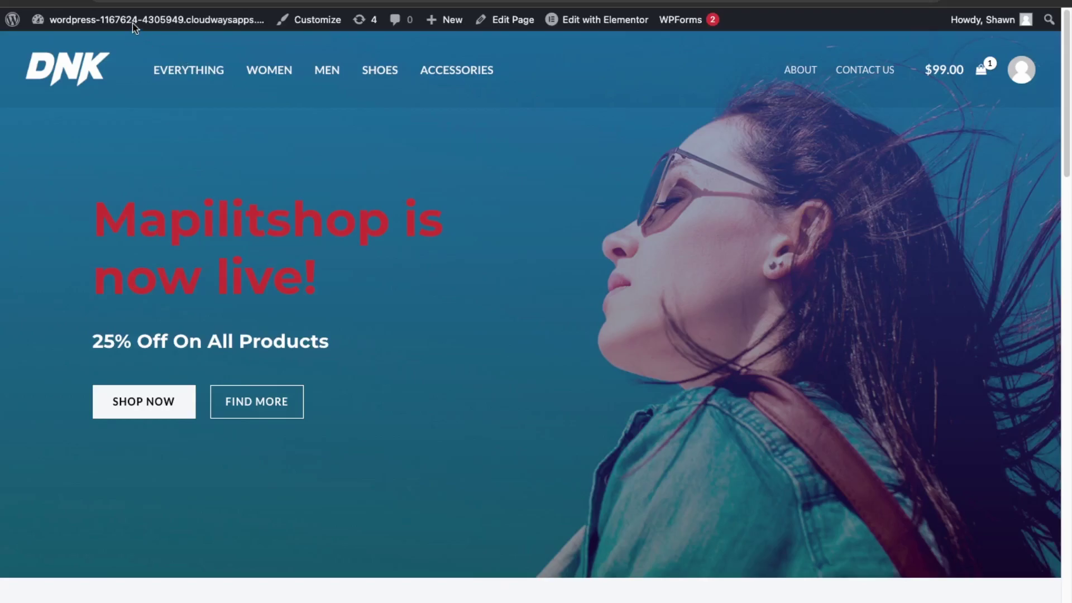
Step: Go from the storefront homepage to the admin Dashboard using the admin bar's site-name menu
mouse_move(134, 22)
left_click(84, 45)
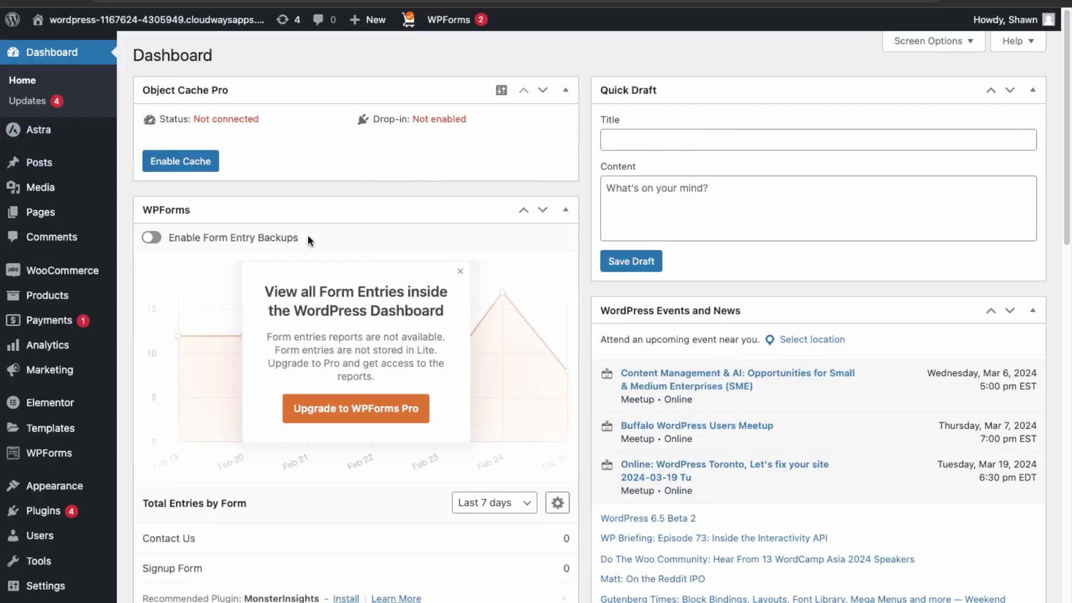
scroll(329, 215, "down", 15)
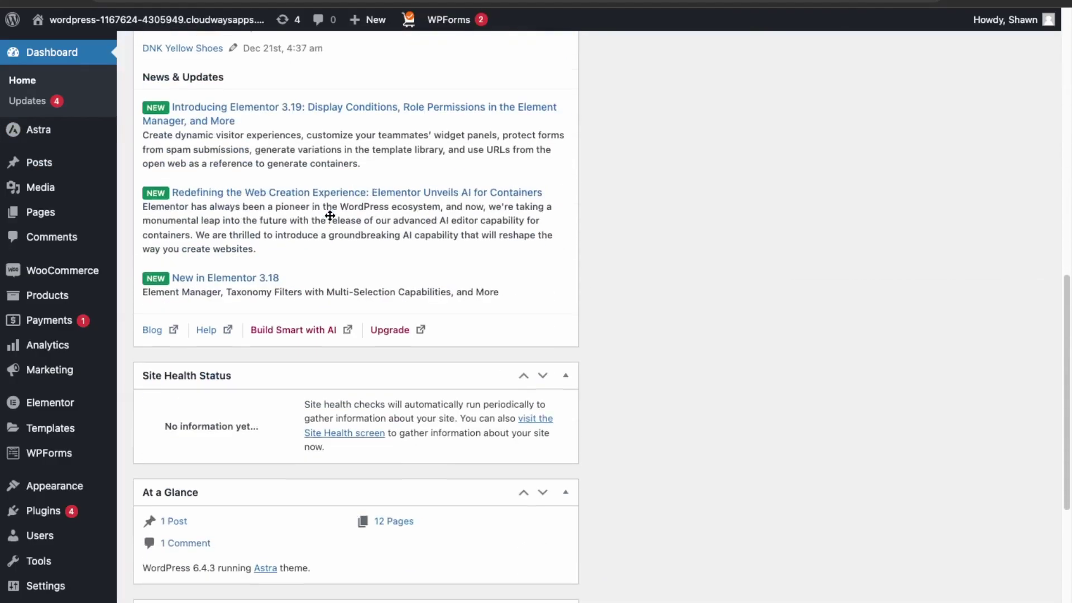
scroll(329, 215, "down", 4)
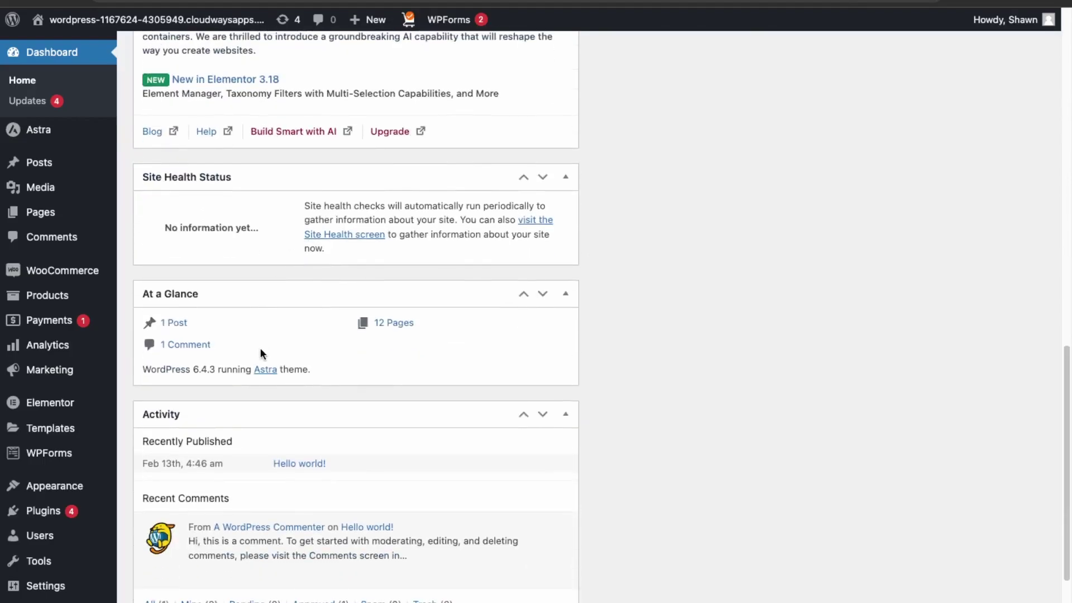
scroll(260, 352, "down", 1)
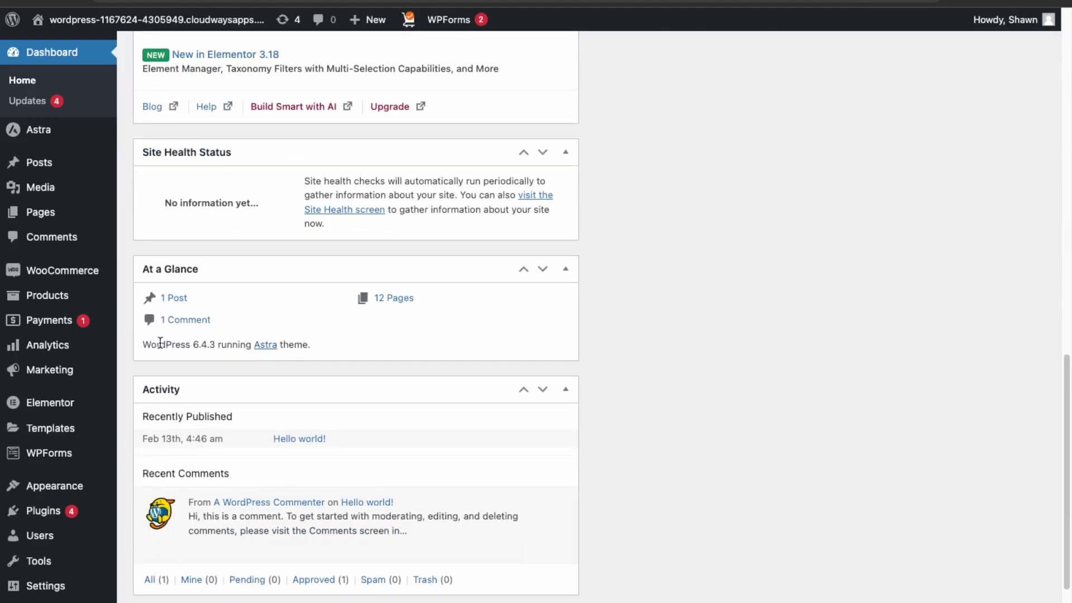
left_click_drag(142, 346, 222, 348)
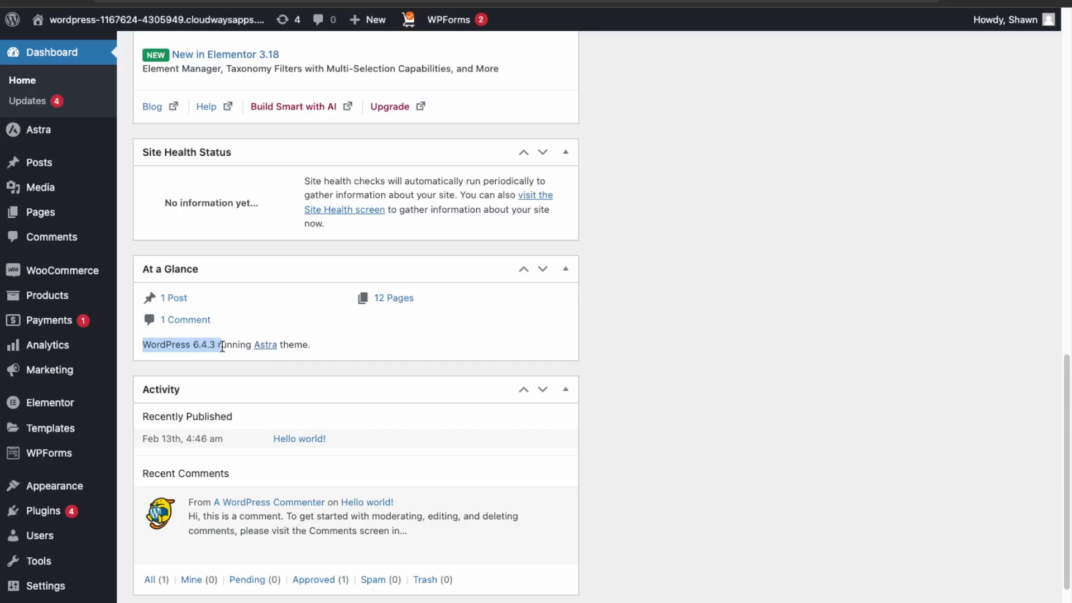
left_click(222, 347)
scroll(212, 354, "down", 1)
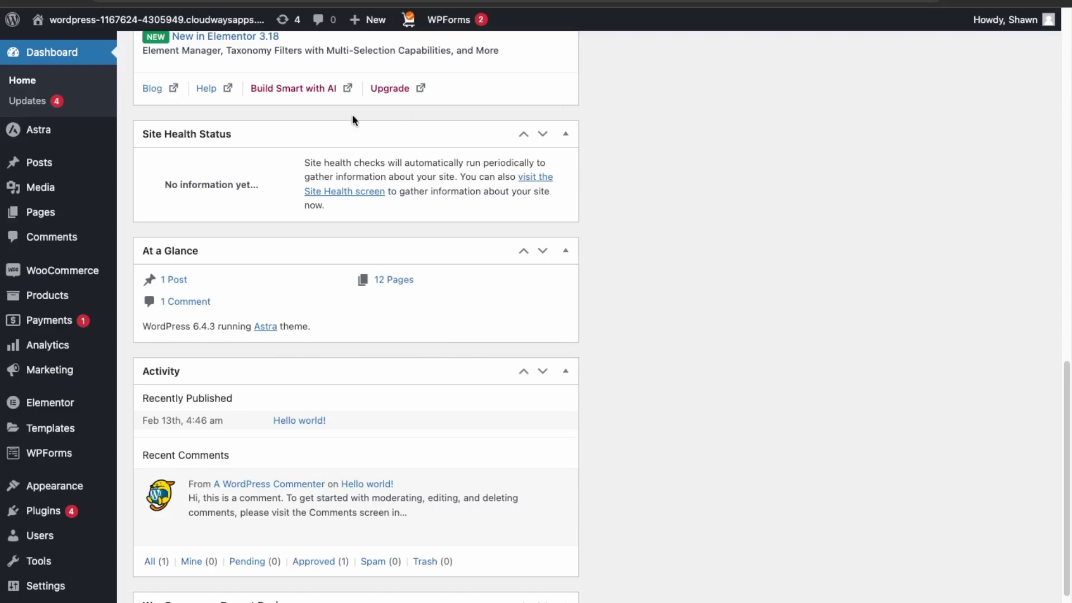
left_click(334, 196)
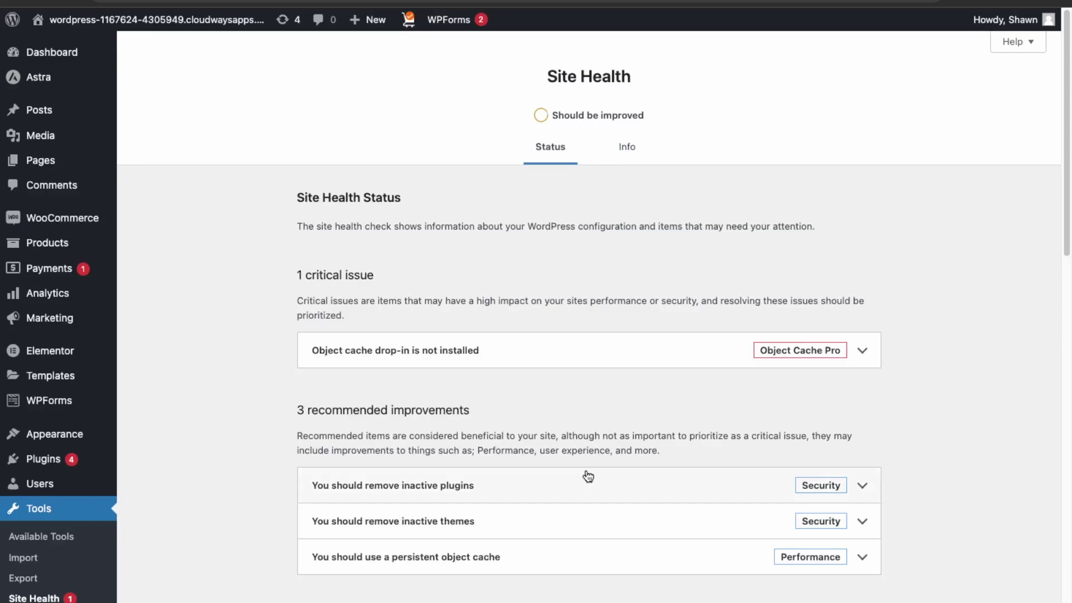
Step: Expand Site Health's passed tests and read the WordPress 6.4.3 and PHP 8.1.27 version checks
scroll(586, 474, "down", 3)
left_click(586, 472)
scroll(584, 474, "down", 5)
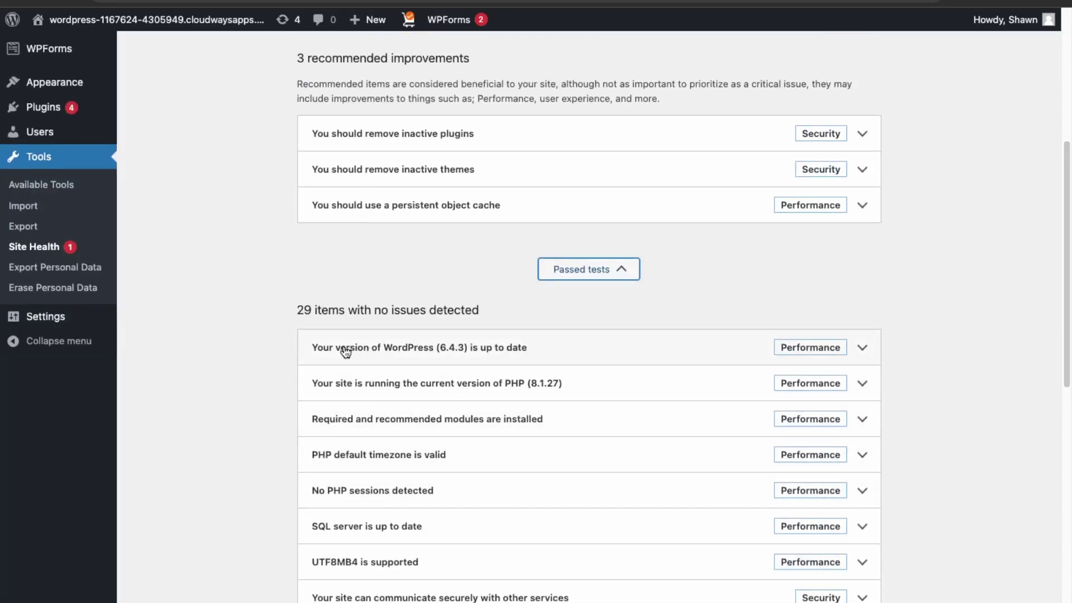
left_click(565, 358)
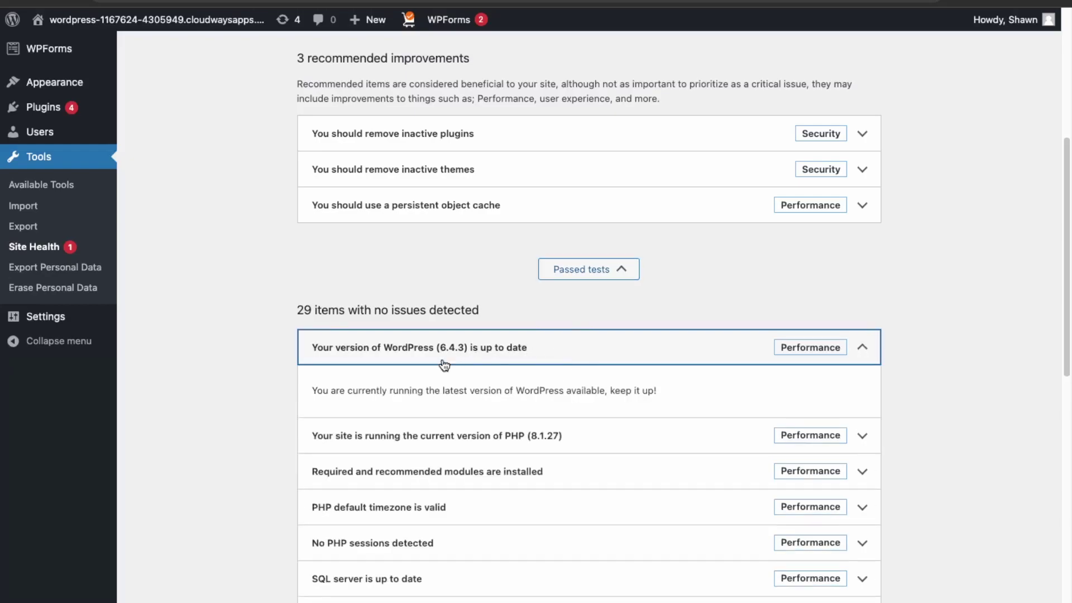
left_click(503, 436)
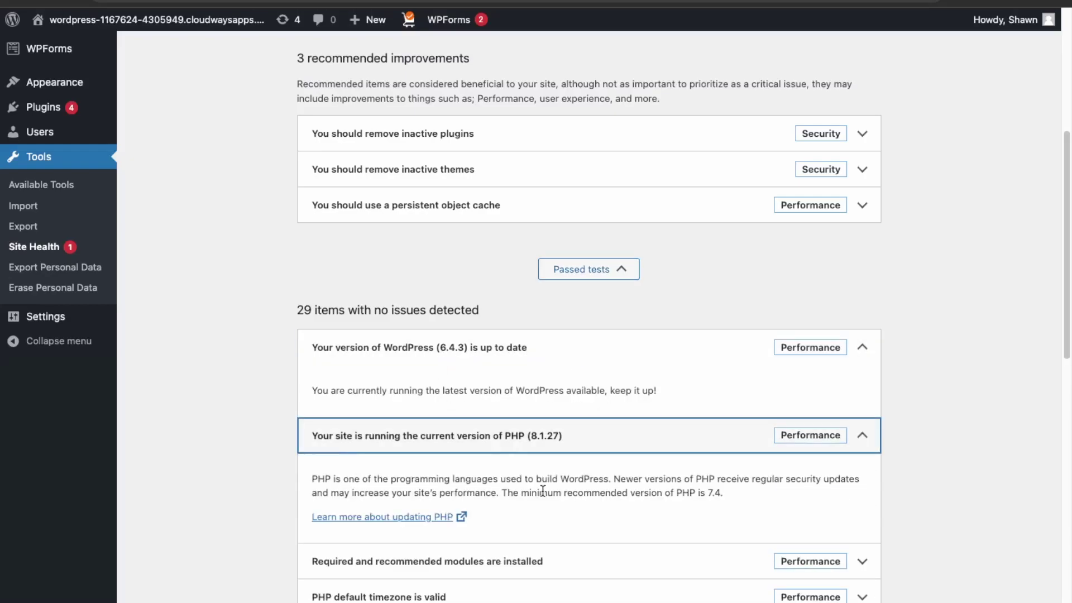
left_click(527, 455)
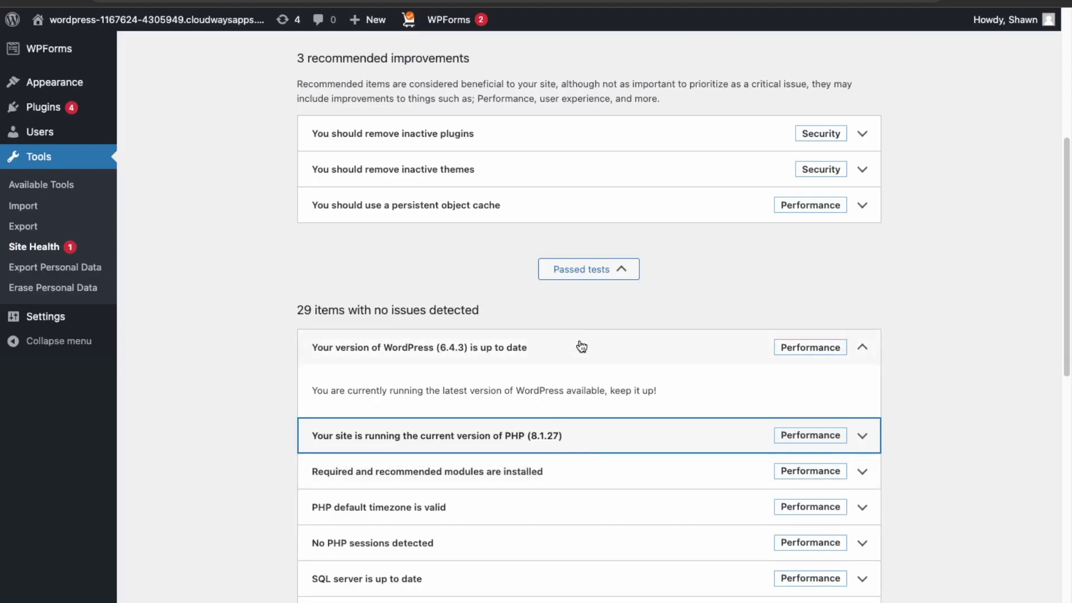
scroll(579, 347, "down", 2)
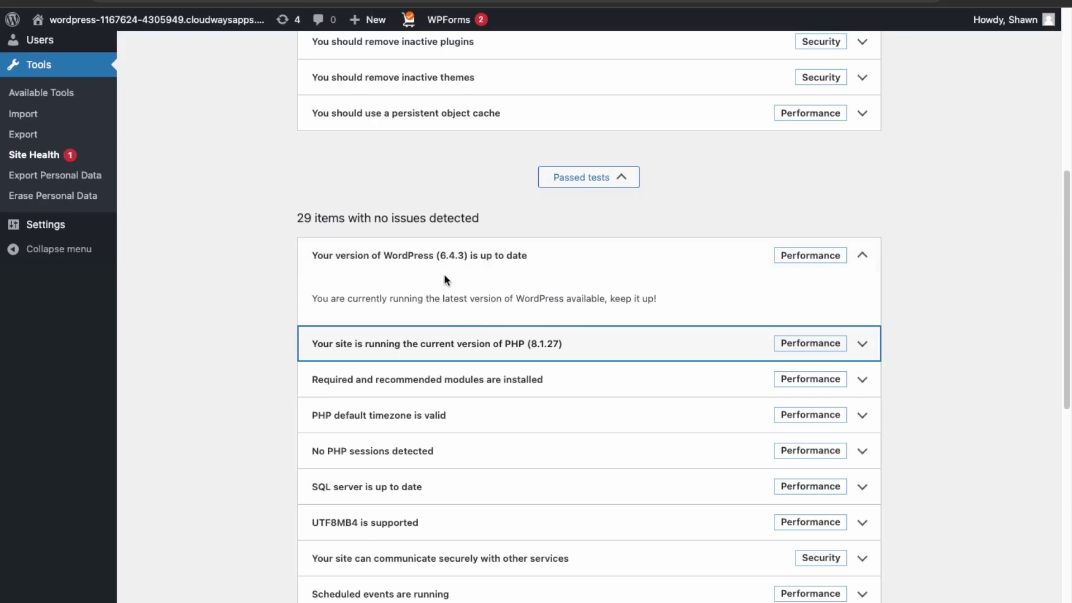
scroll(443, 280, "up", 10)
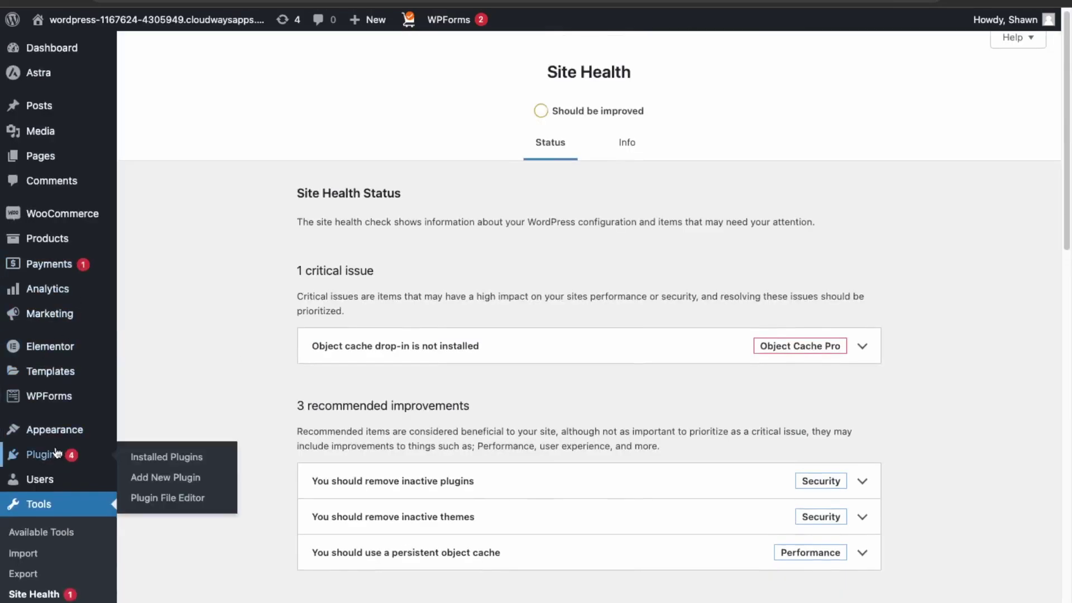
Step: View the Astra theme details in Appearance > Themes to confirm version 4.6.5 is active
mouse_move(103, 431)
left_click(156, 431)
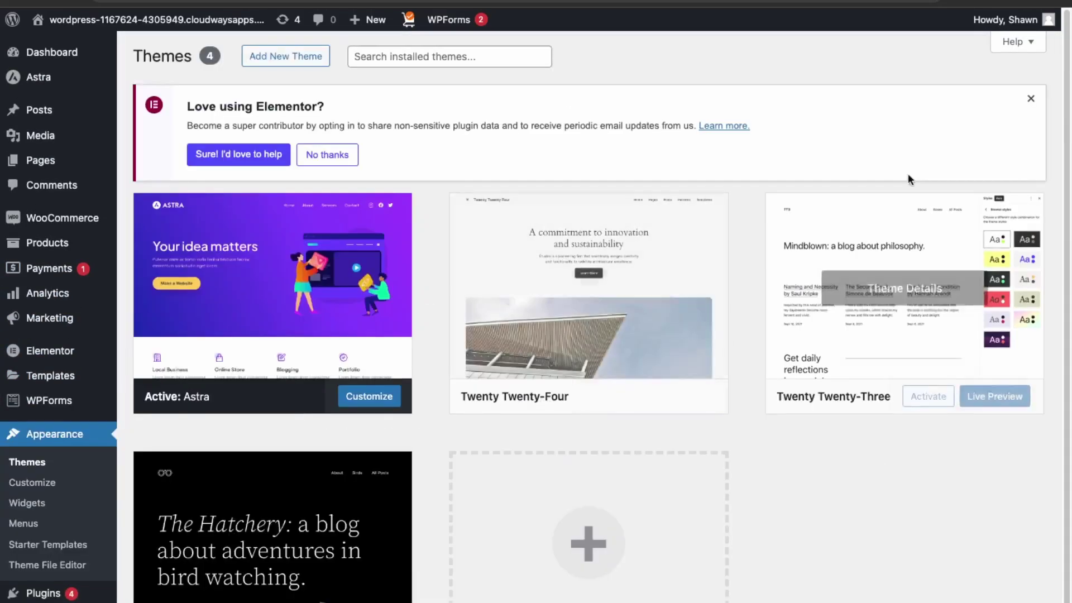
left_click(330, 283)
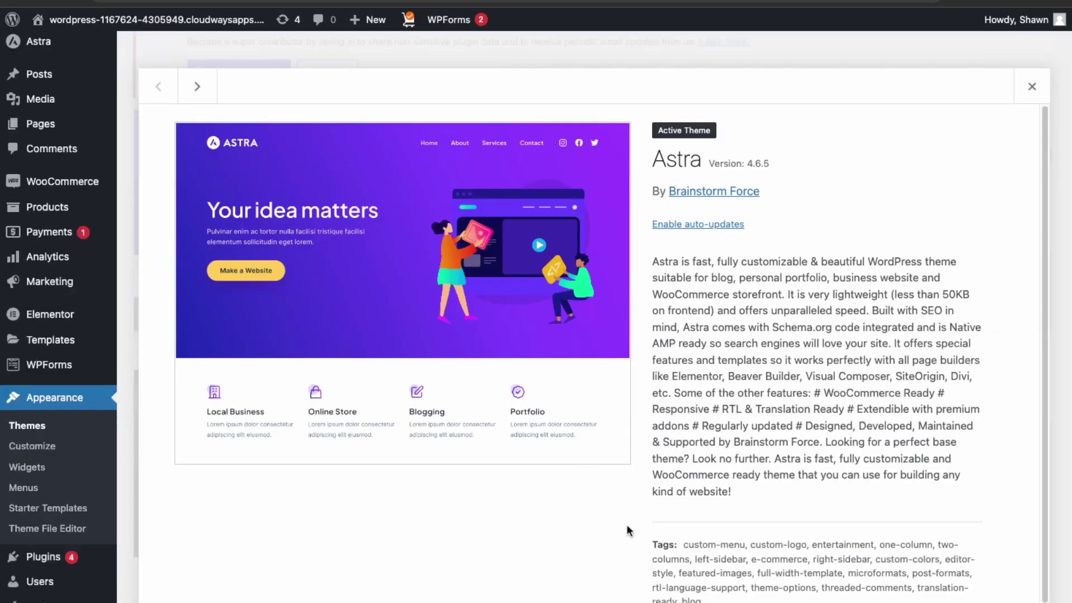
scroll(746, 409, "down", 1)
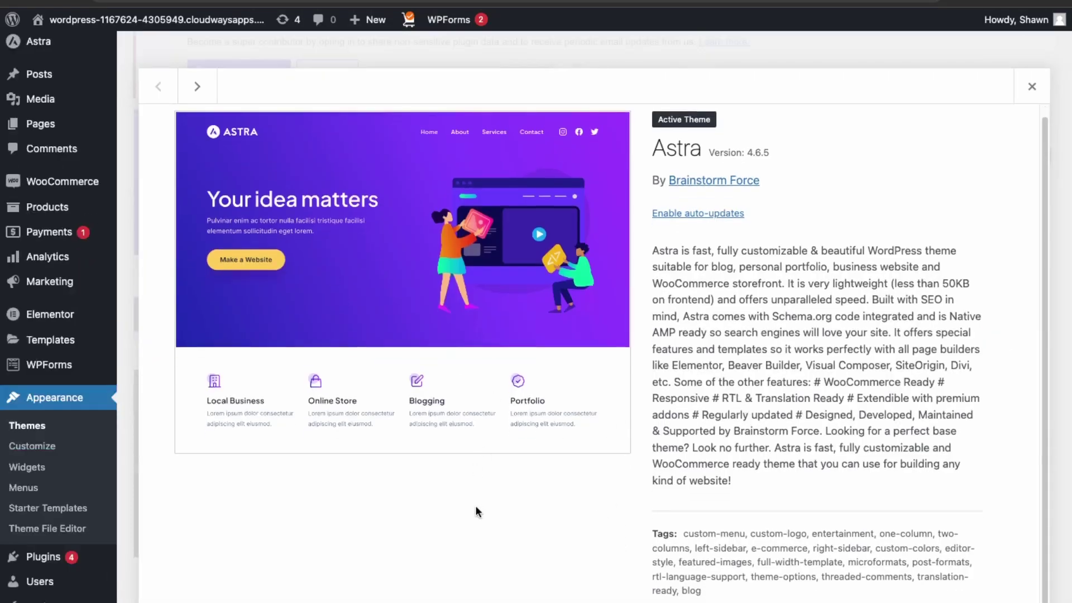
scroll(929, 138, "up", 1)
left_click(1031, 86)
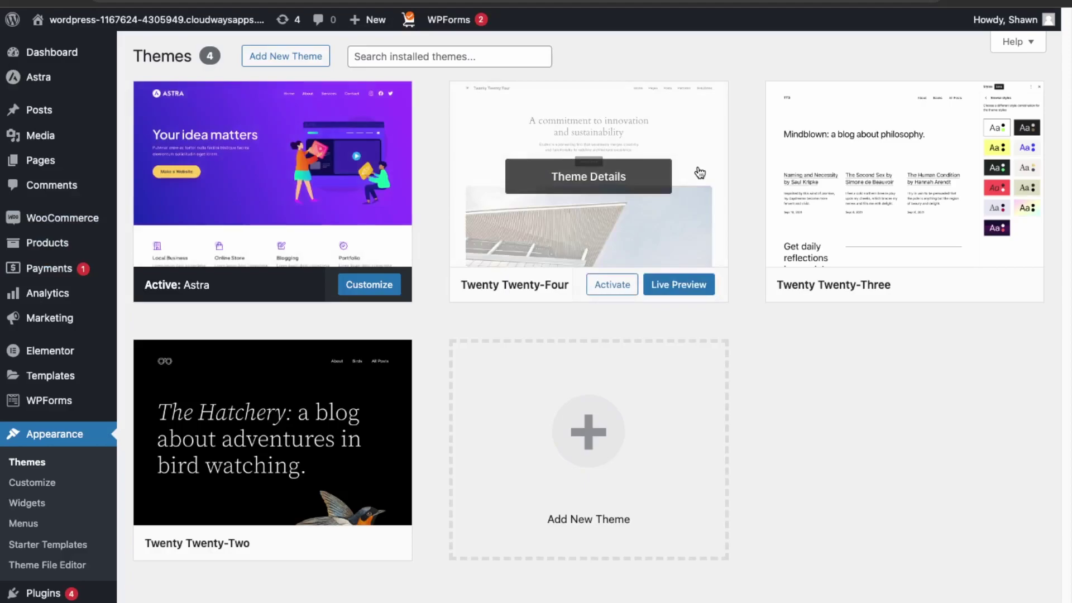
Step: Go to the Installed Plugins list showing the 9 active plugins
mouse_move(93, 312)
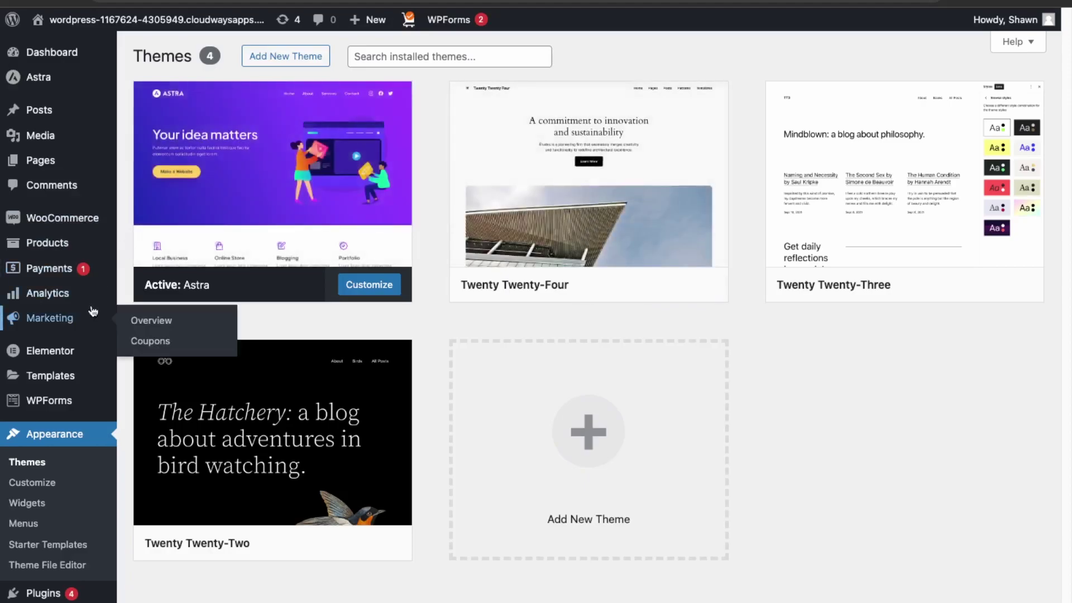
mouse_move(56, 594)
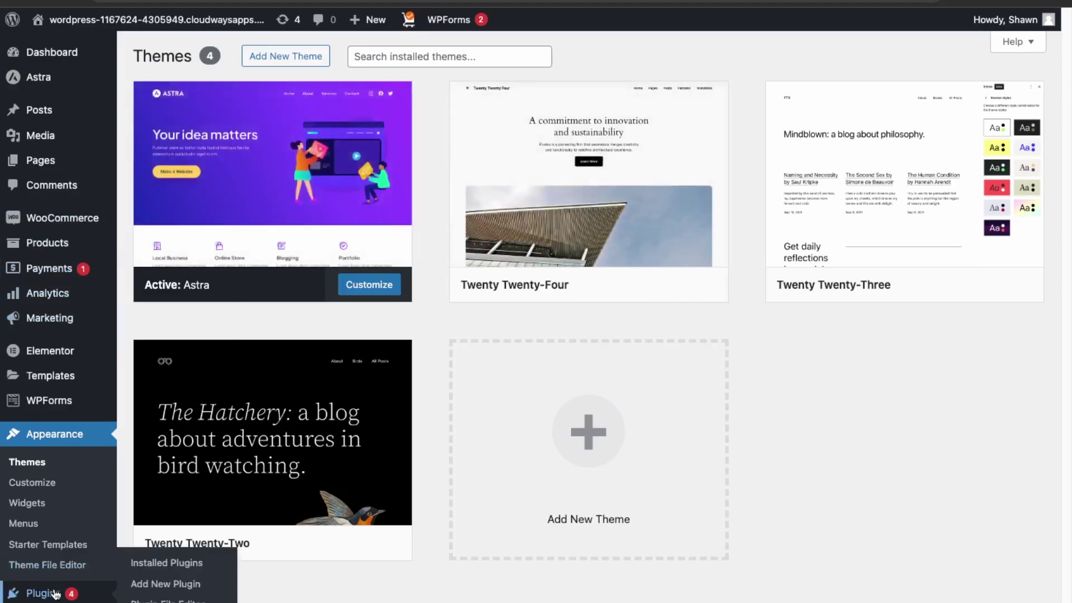
left_click(142, 565)
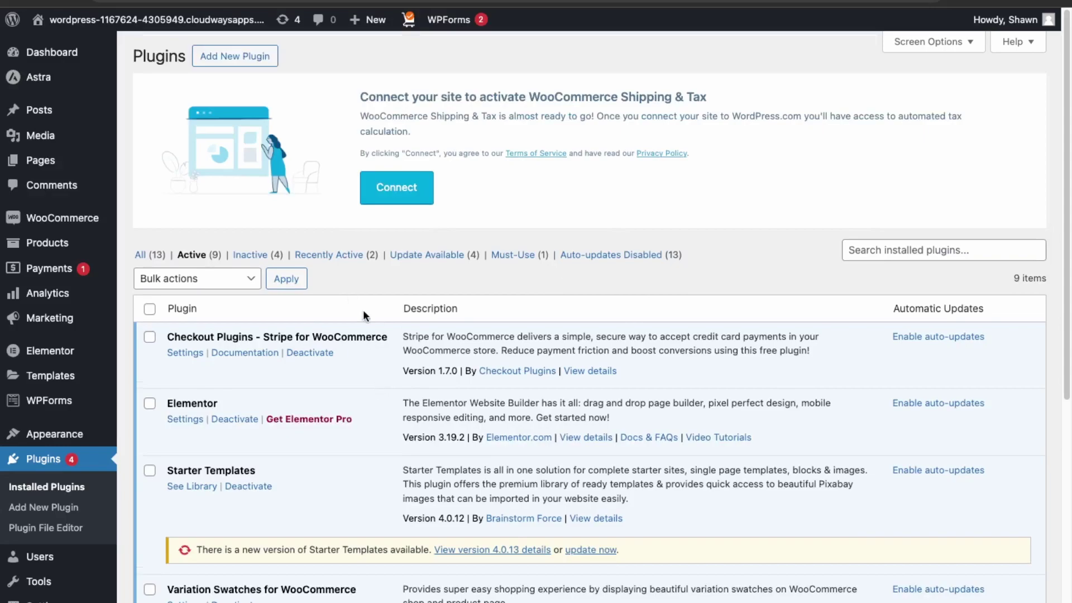
Step: Deactivate Variation Swatches for WooCommerce, leaving 8 active and 5 inactive plugins
scroll(363, 314, "down", 3)
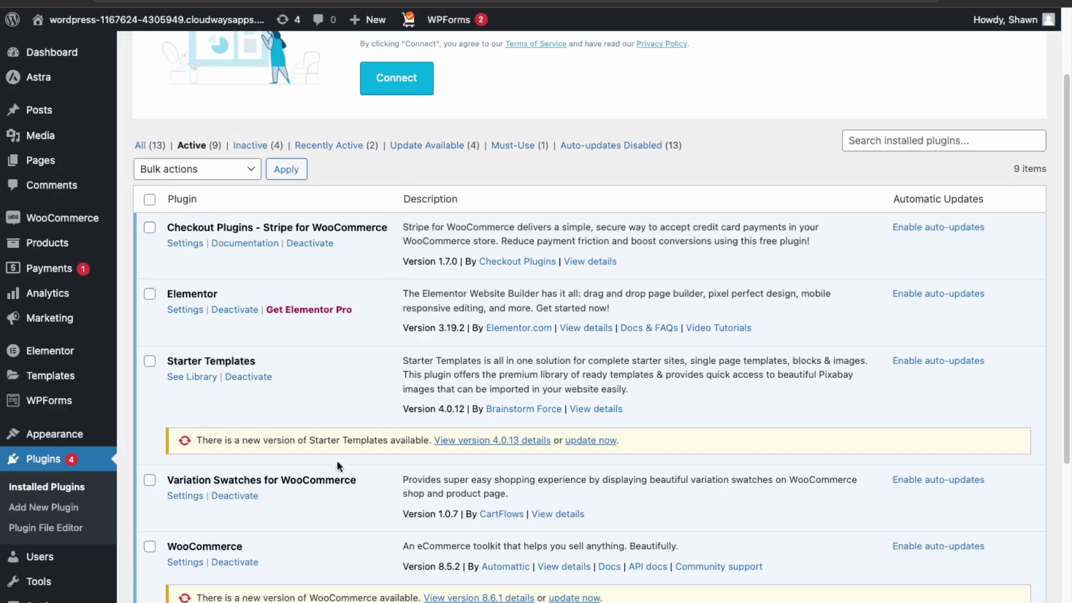
scroll(364, 354, "down", 3)
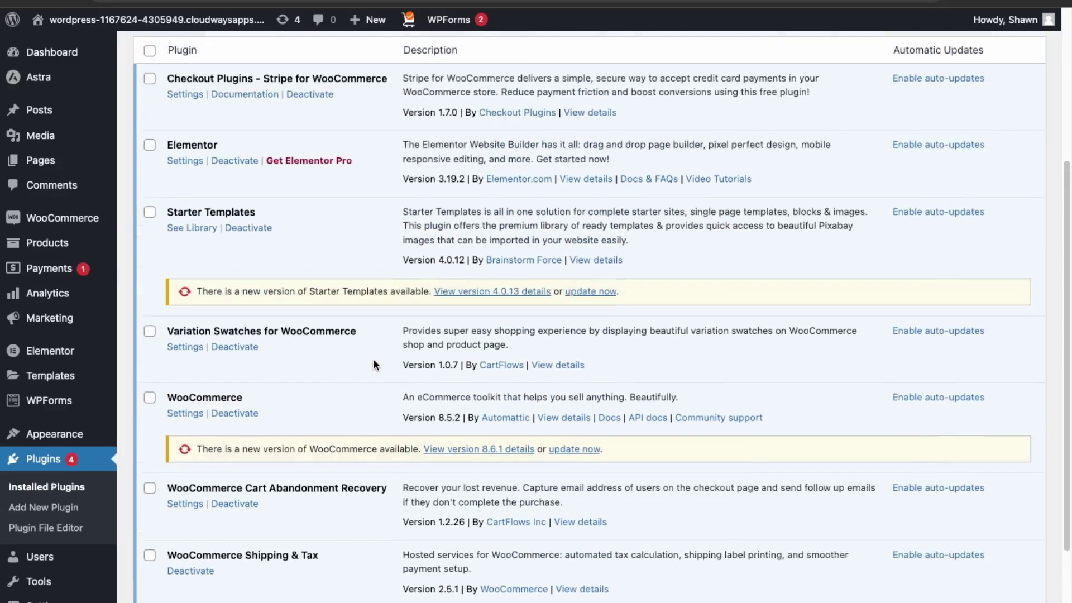
scroll(373, 360, "up", 1)
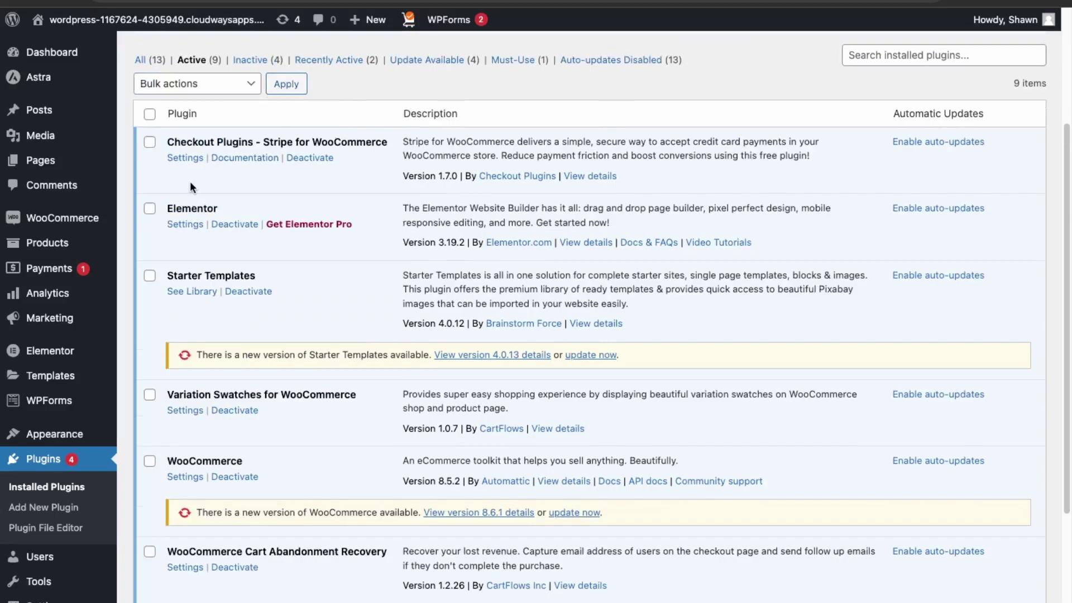
left_click(245, 412)
Step: Filter to inactive plugins and delete Hello Dolly and CartFlows individually
left_click(262, 297)
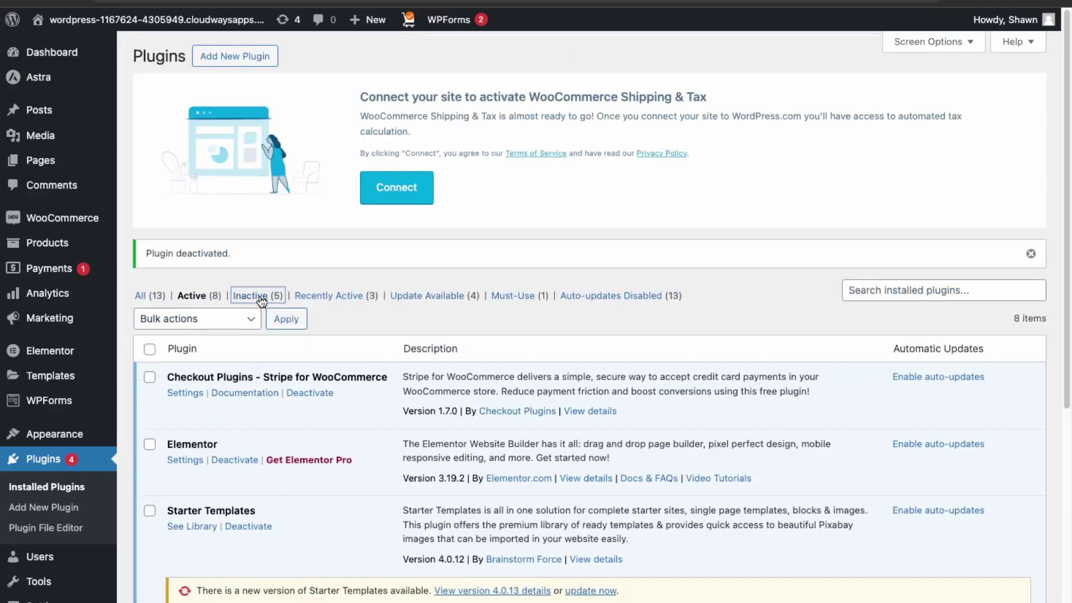
scroll(254, 370, "down", 1)
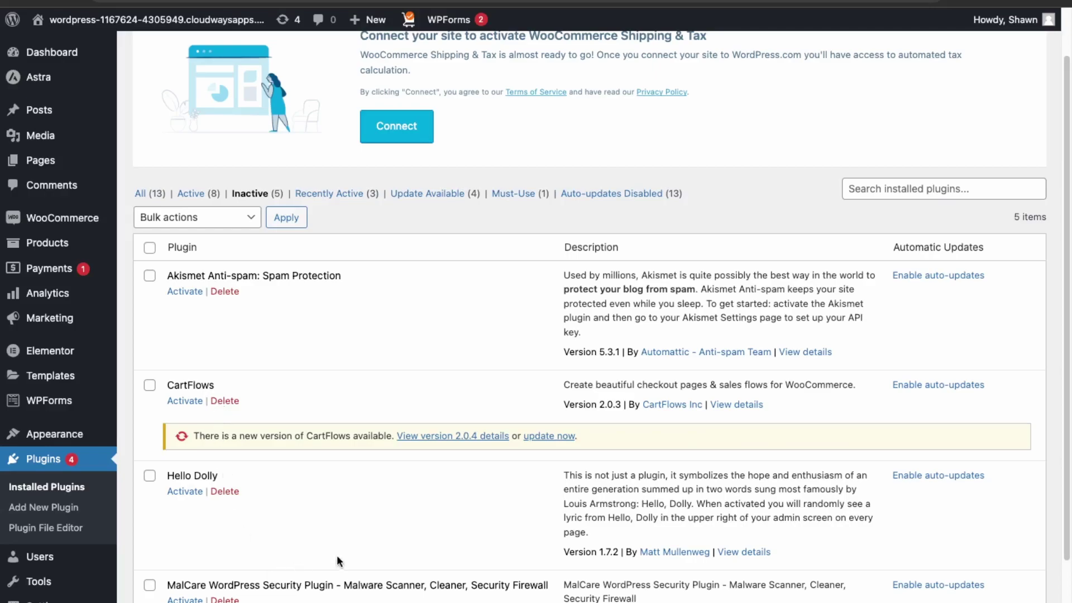
scroll(337, 562, "down", 1)
left_click(225, 442)
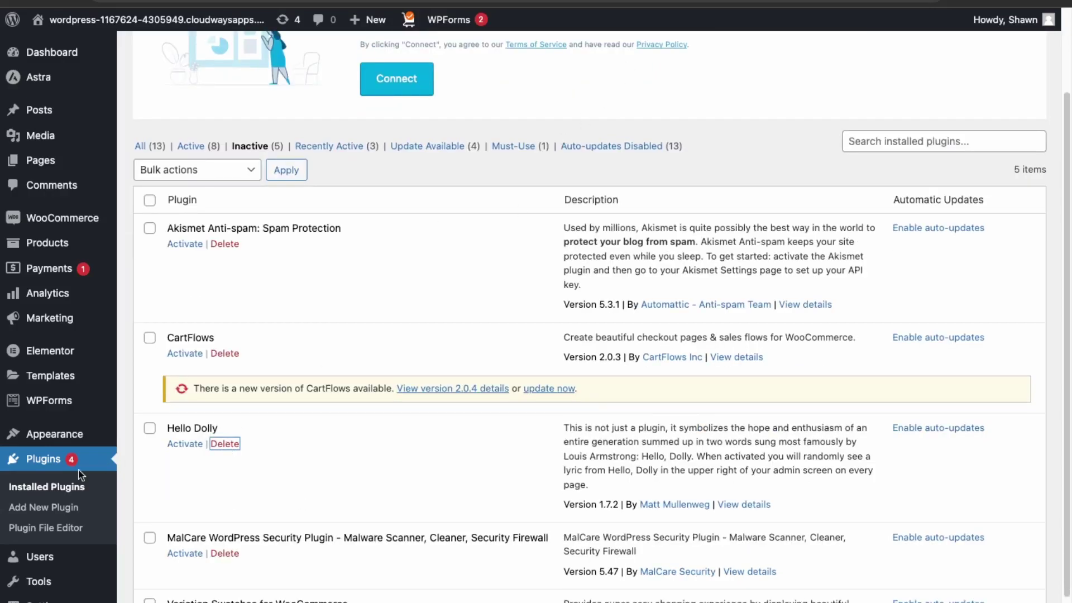
left_click(677, 81)
left_click(225, 353)
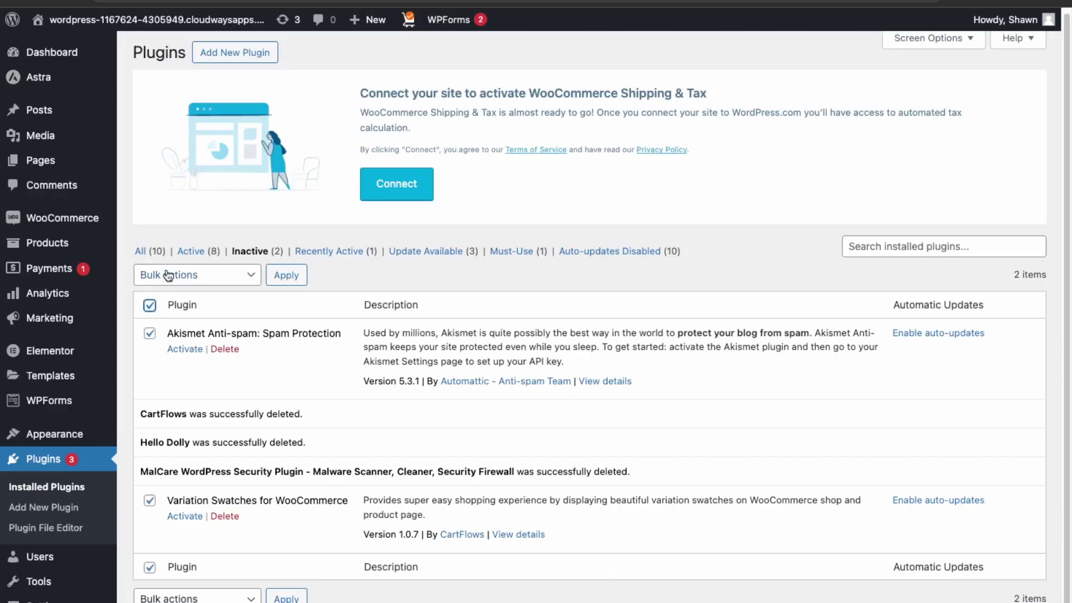
Step: Bulk-delete the two remaining inactive plugins, then list the three plugins with updates available
left_click(168, 274)
left_click(162, 317)
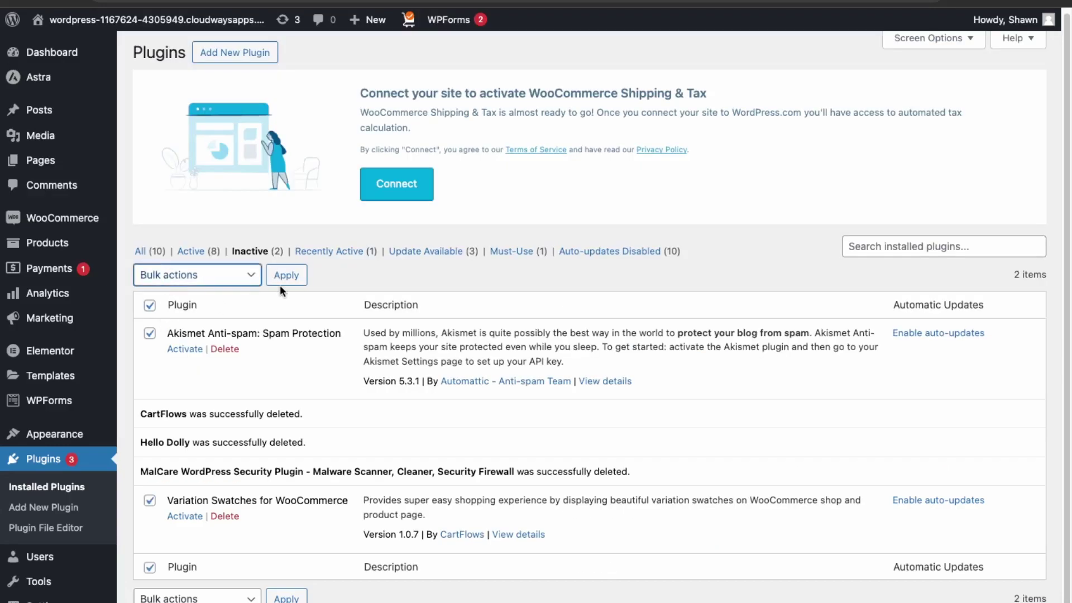
left_click(286, 276)
left_click(276, 240)
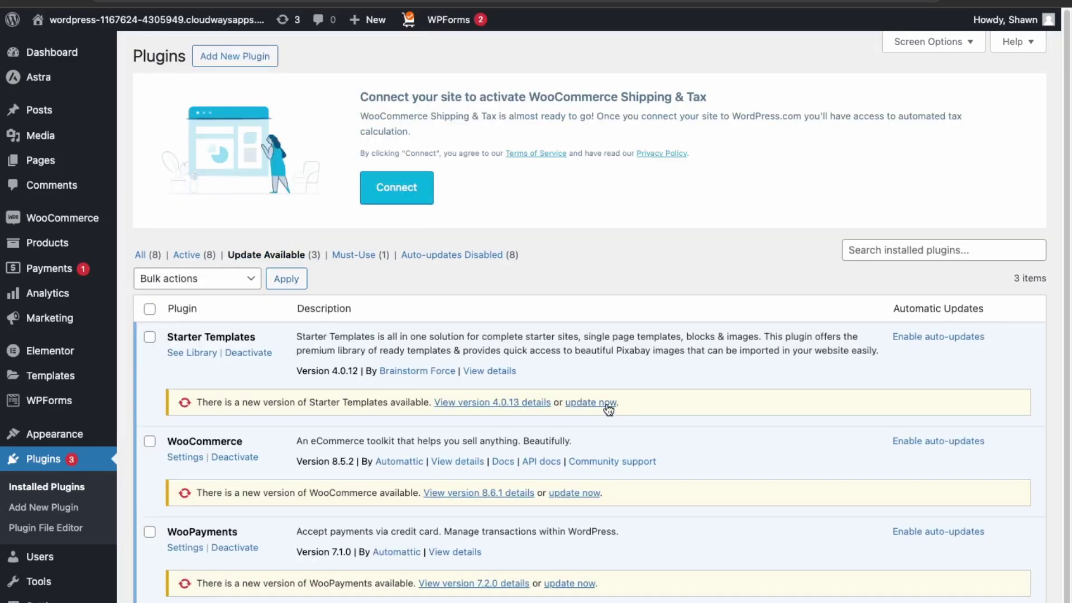
Step: Update Starter Templates, WooCommerce and WooPayments to their new versions
left_click(606, 403)
left_click(572, 493)
left_click(574, 581)
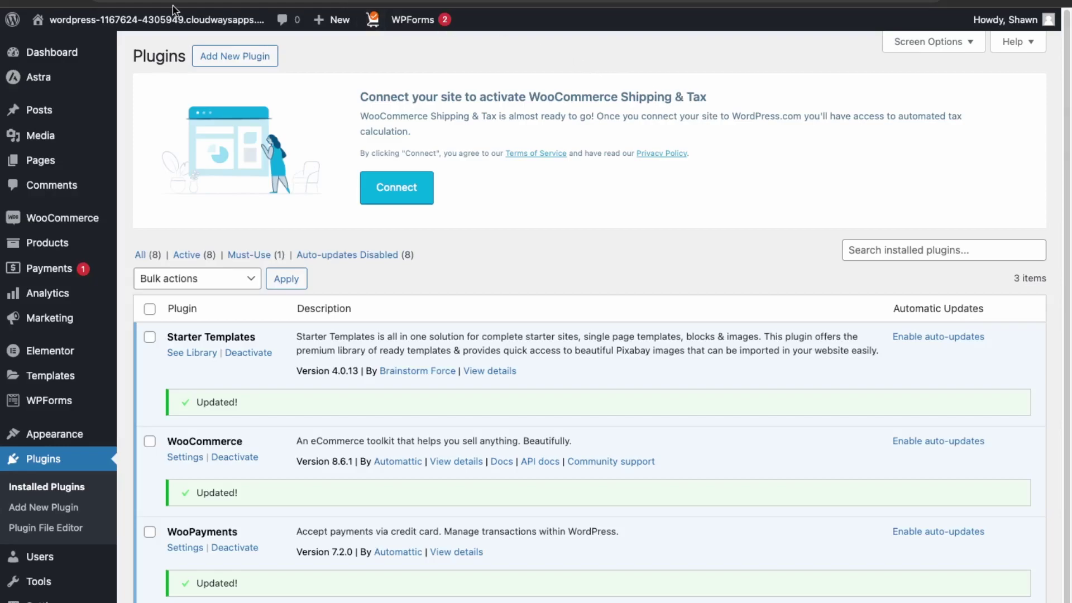
Step: Open the live storefront front page from the admin bar's site-name menu
mouse_move(173, 19)
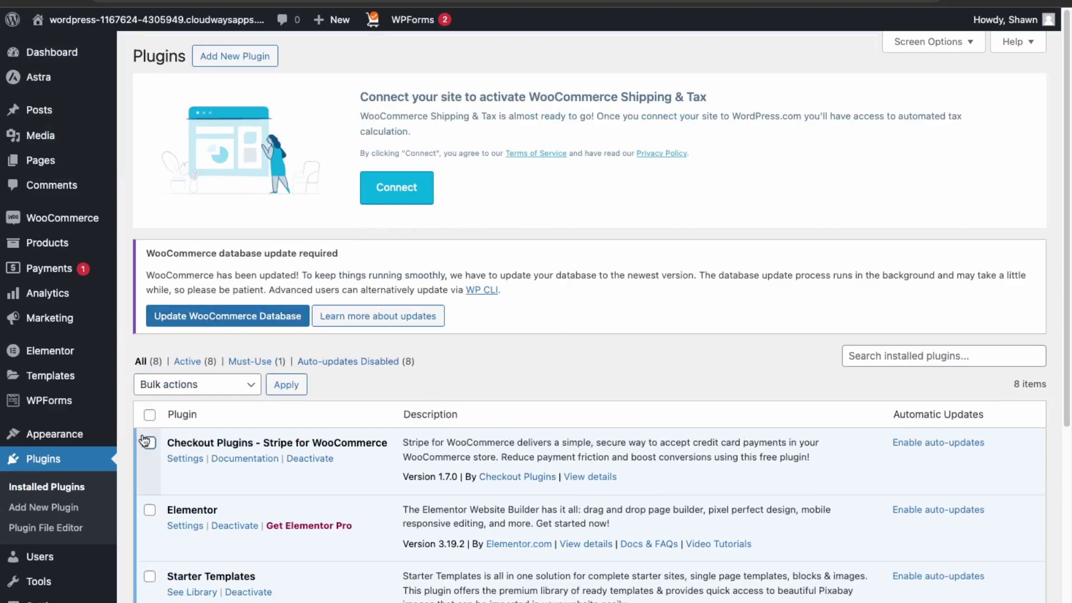
mouse_move(78, 20)
left_click(81, 46)
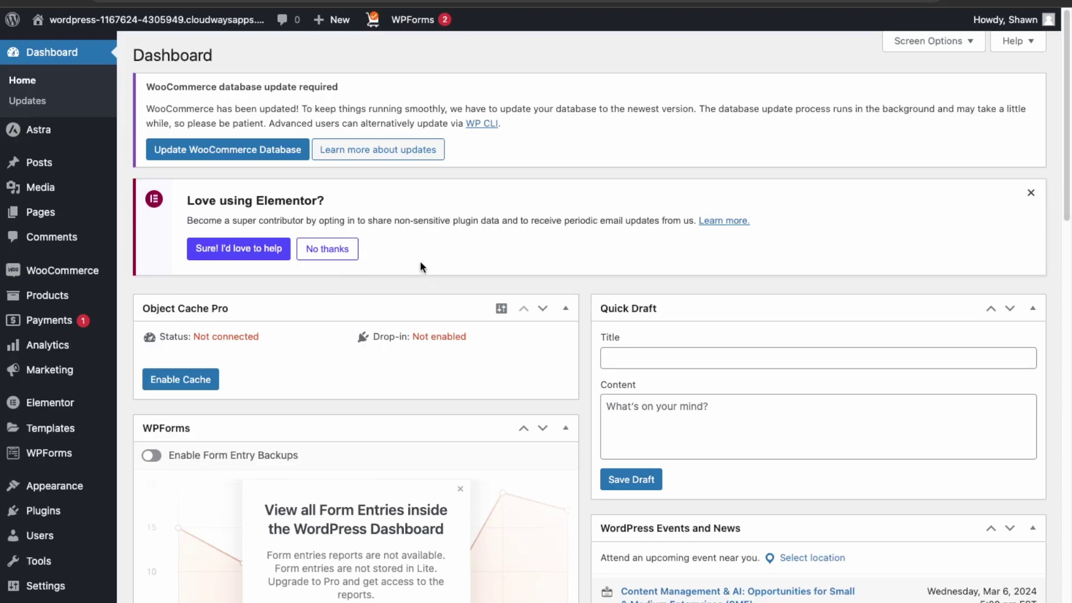
Step: Search new plugins for 'backup', then install and activate UpdraftPlus, bringing the plugin count to 9
mouse_move(177, 539)
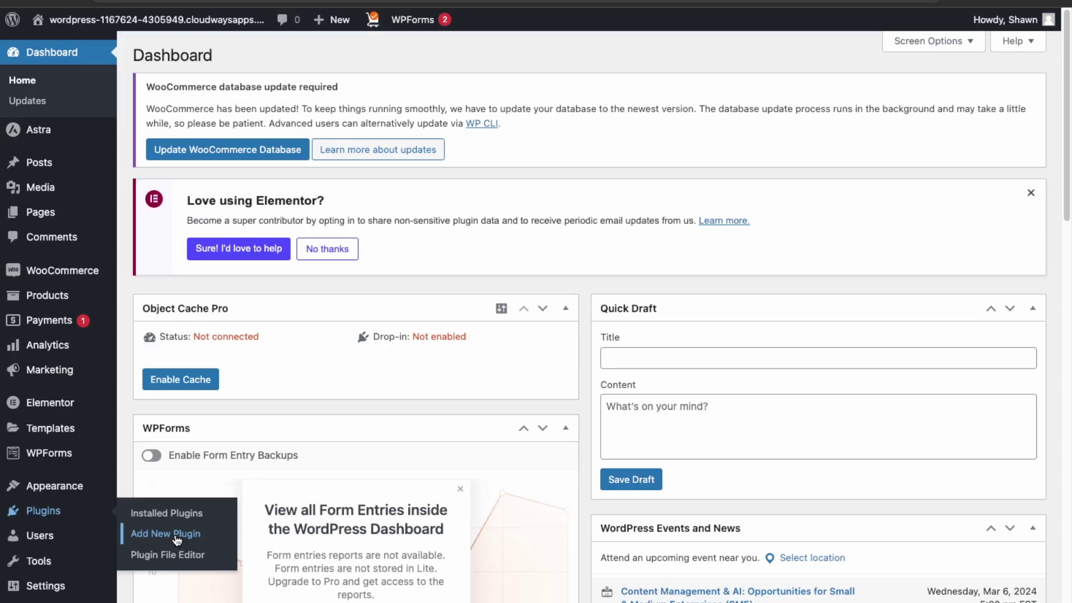
left_click(177, 539)
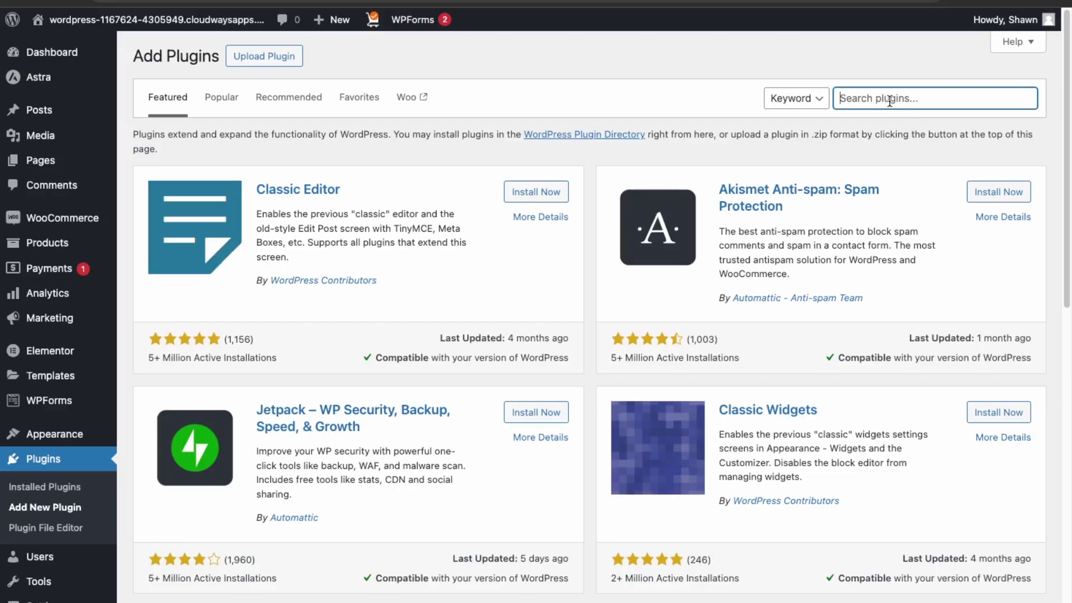
type("backup")
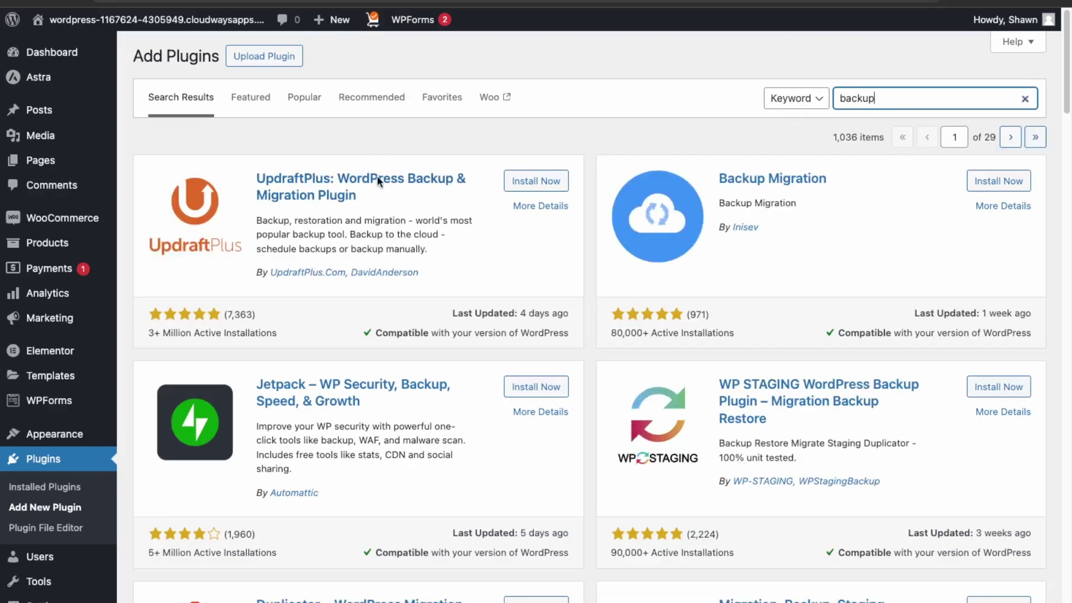
left_click(527, 181)
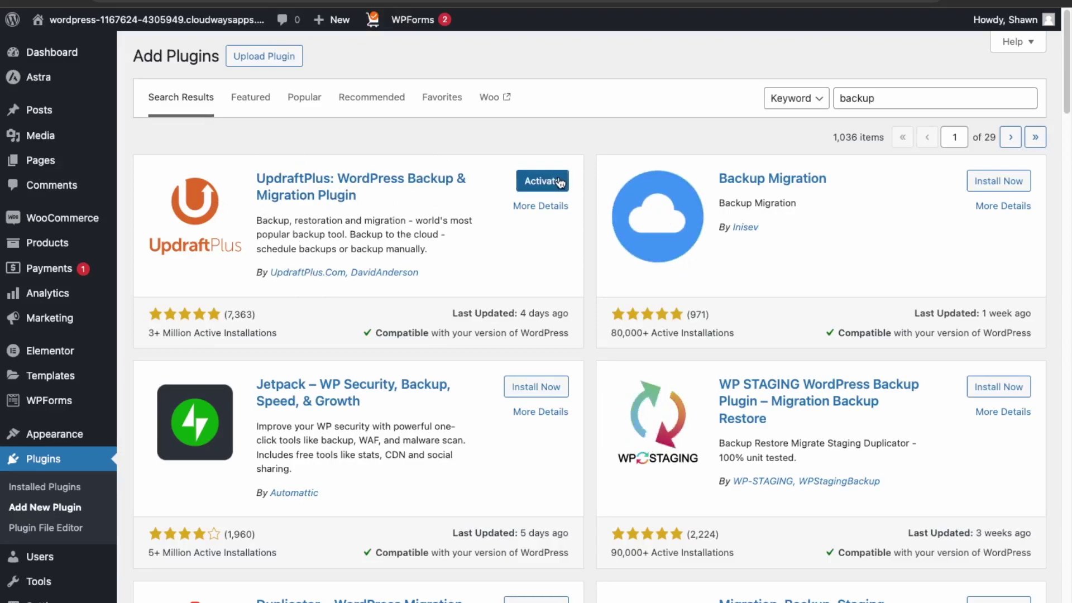
left_click(559, 182)
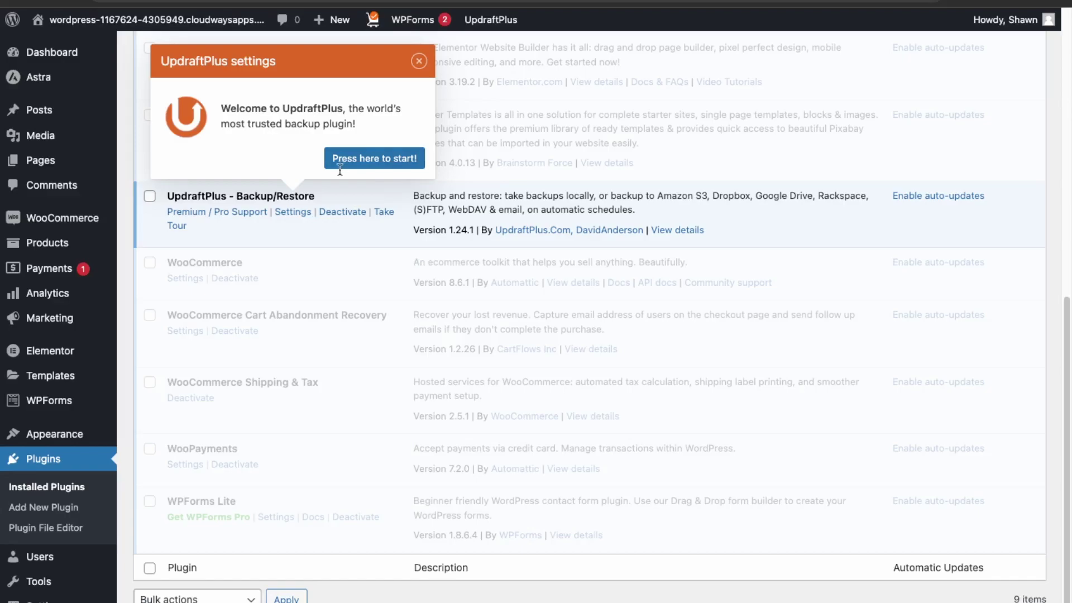
Step: Run UpdraftPlus's first database-and-files backup, creating the Feb 26, 2024 6:56 backup
left_click(374, 158)
left_click(816, 441)
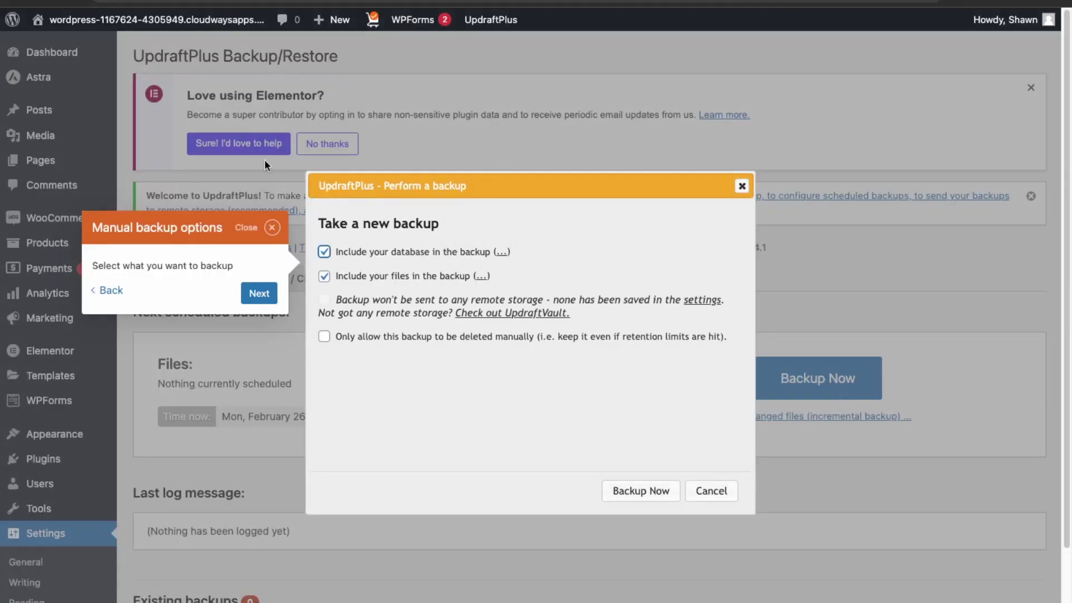
left_click(259, 296)
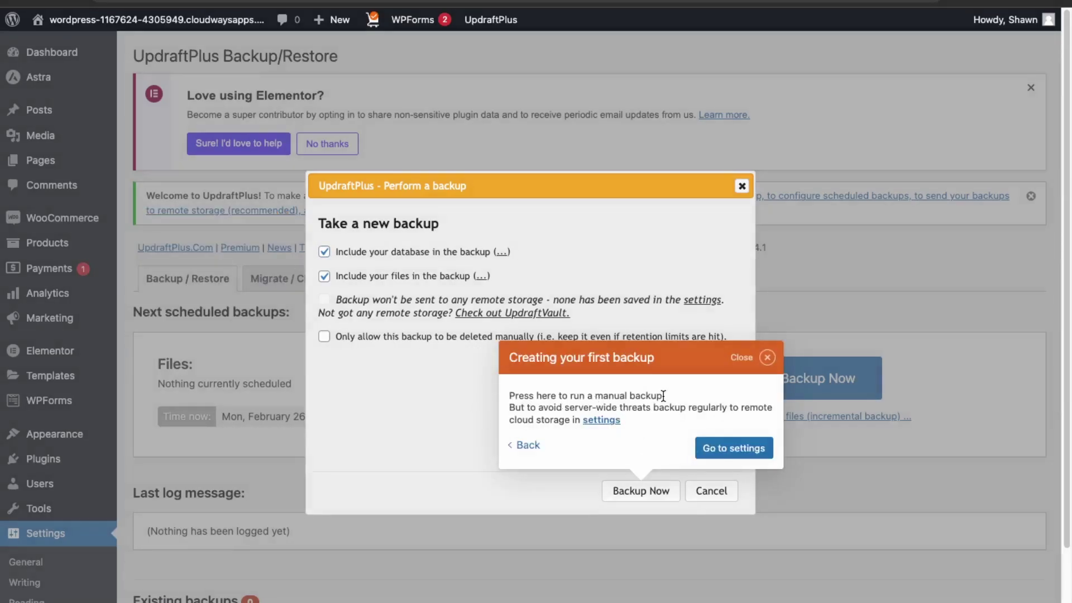
left_click(767, 358)
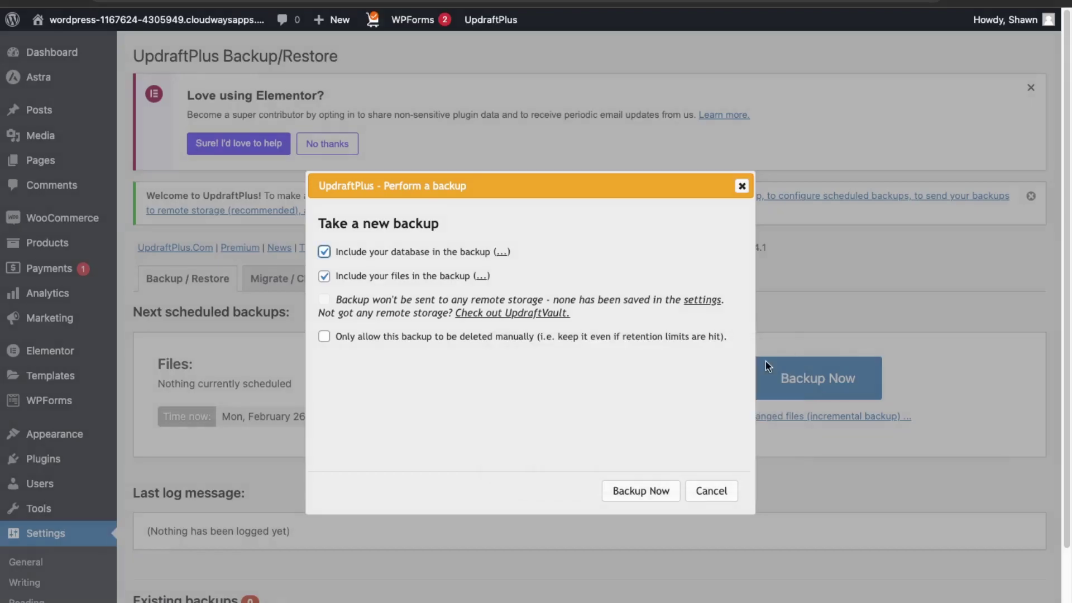
left_click(648, 491)
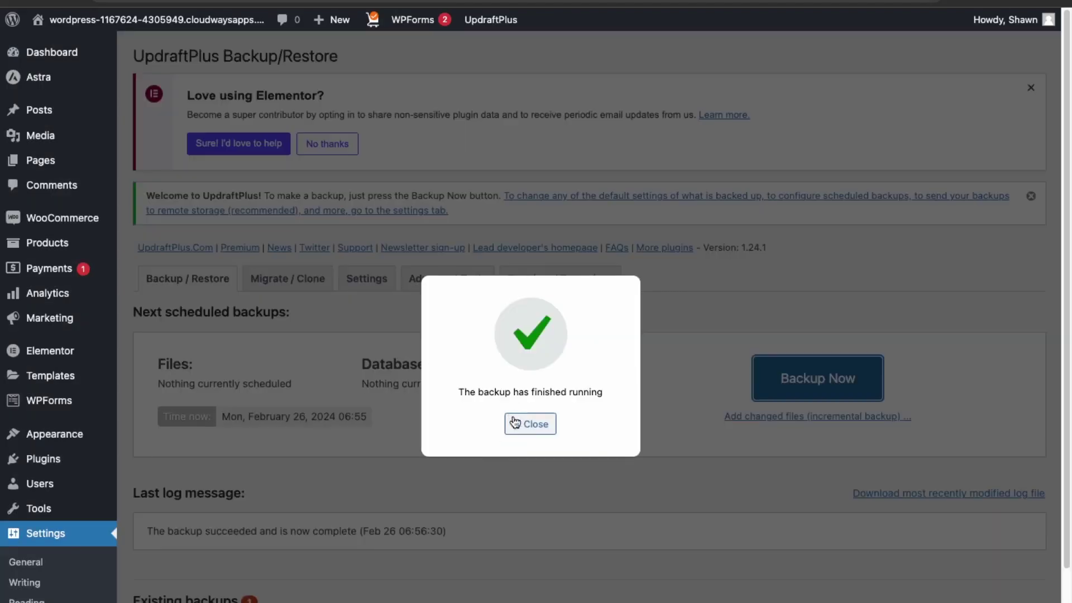
left_click(523, 426)
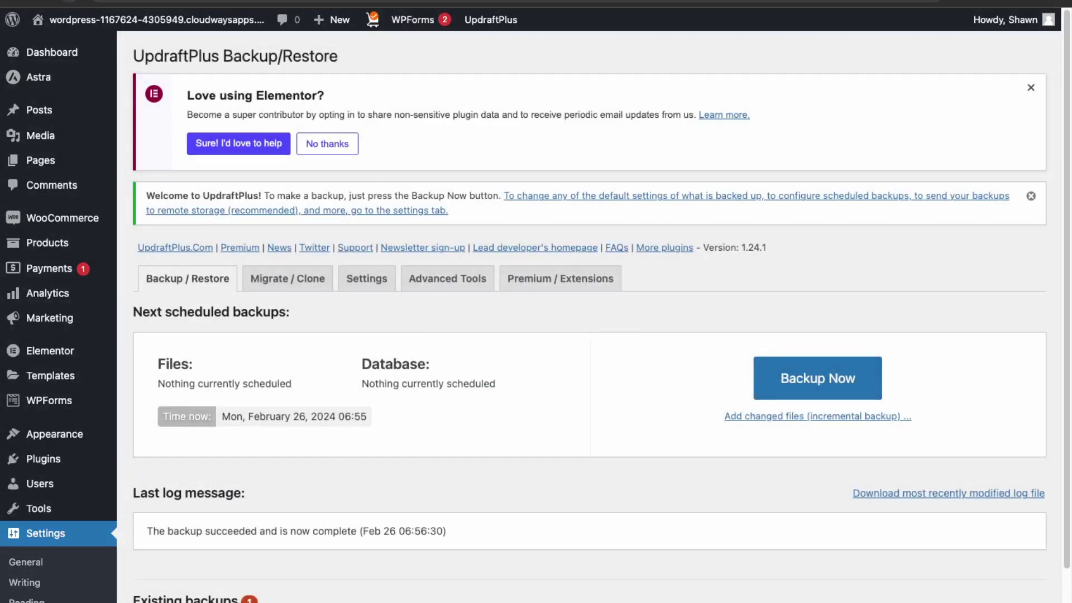
scroll(589, 335, "down", 3)
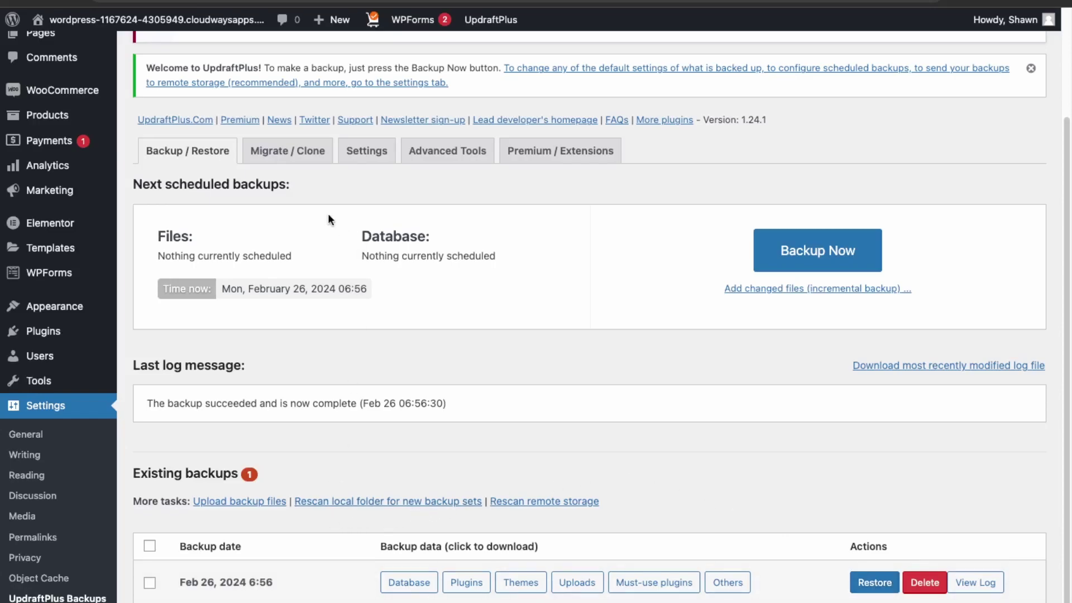
scroll(485, 435, "up", 1)
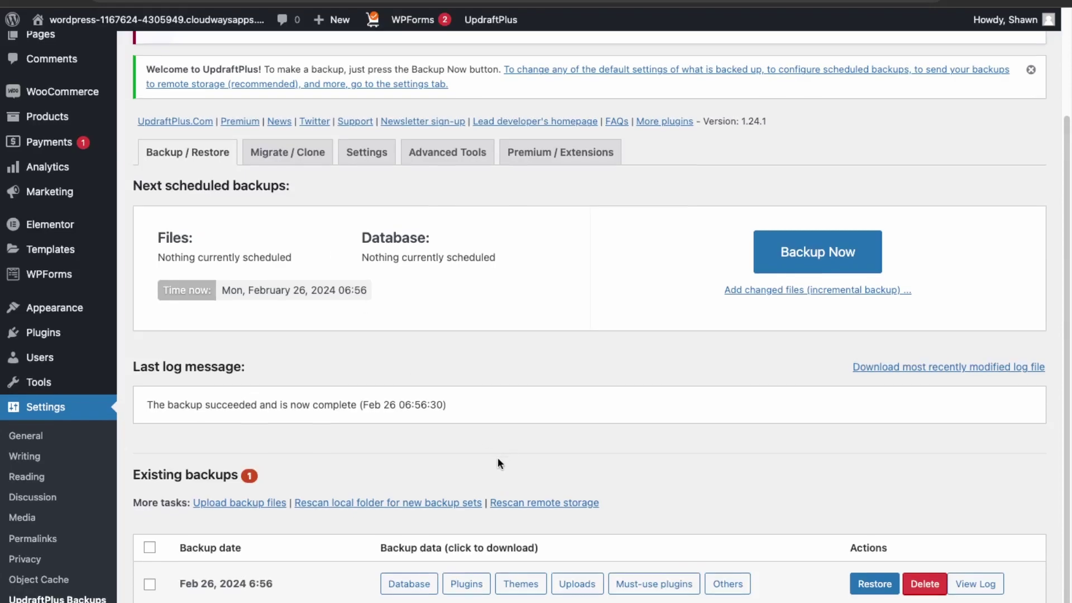
Step: Review UpdraftPlus's Settings and Migrate / Clone tabs, then return to Backup/Restore
left_click(357, 152)
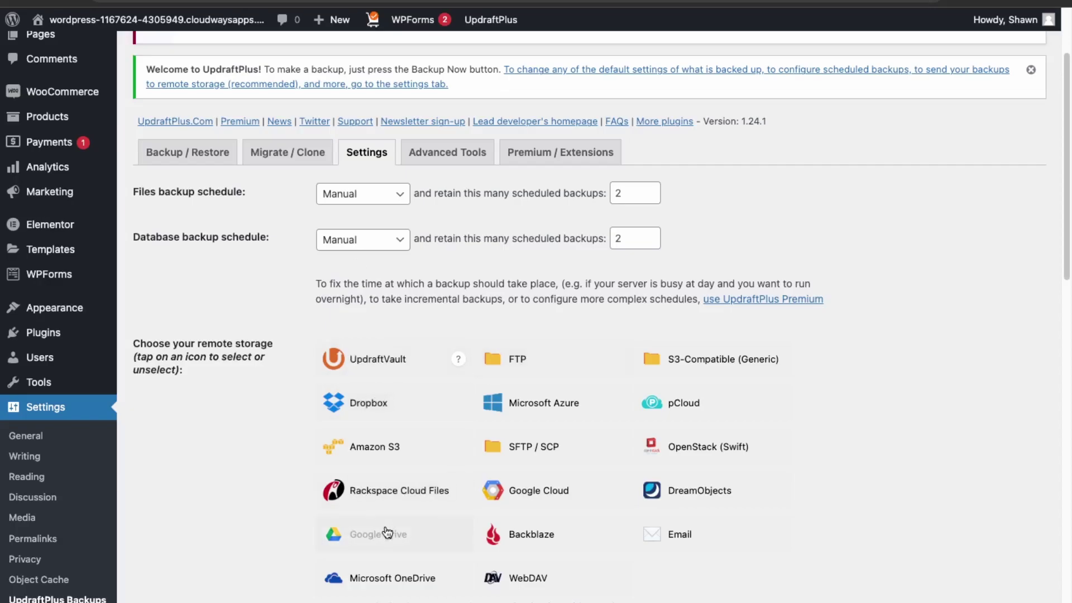
left_click(288, 152)
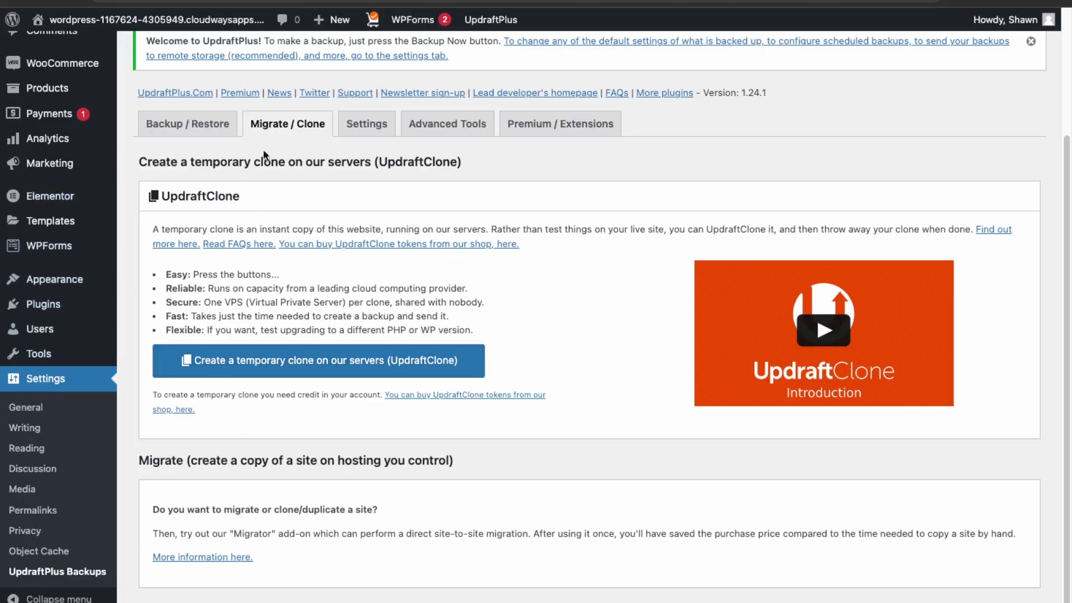
left_click(490, 20)
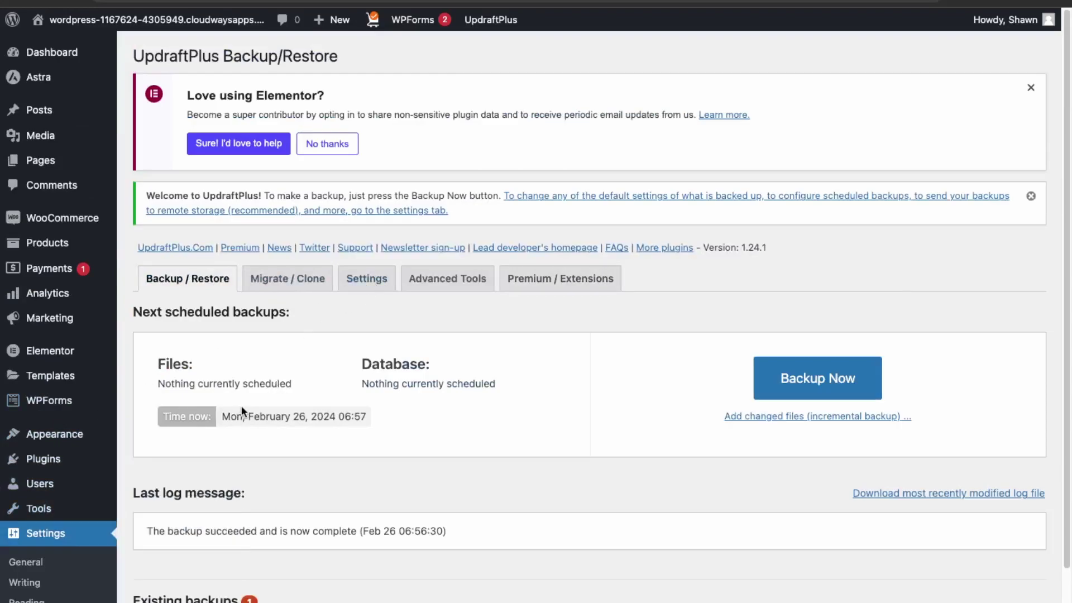
mouse_move(58, 472)
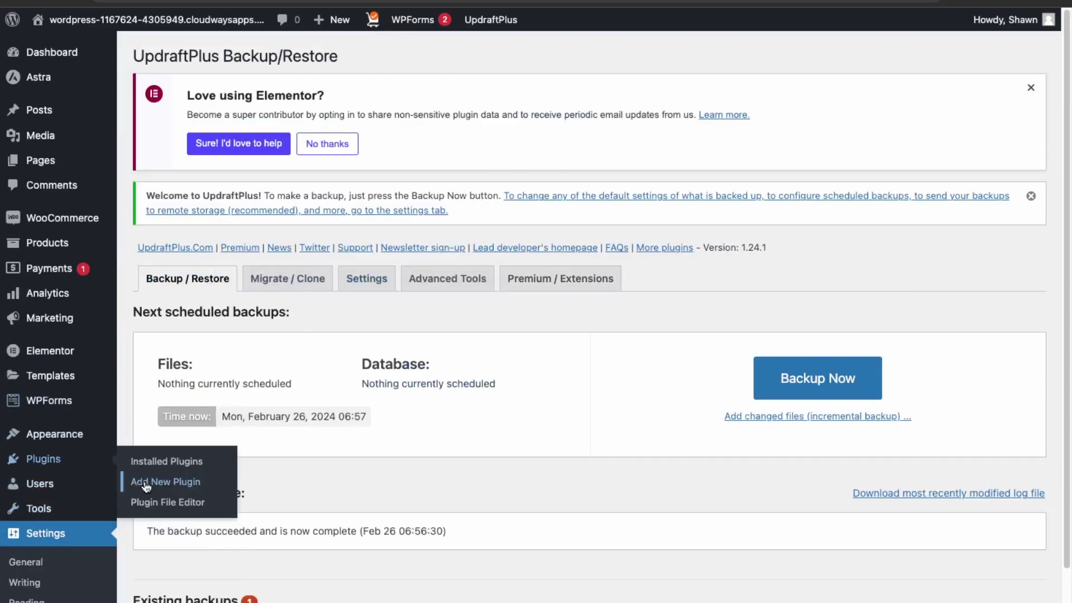
Step: Search new plugins for 'wordfence', then install and activate Wordfence Security
left_click(146, 484)
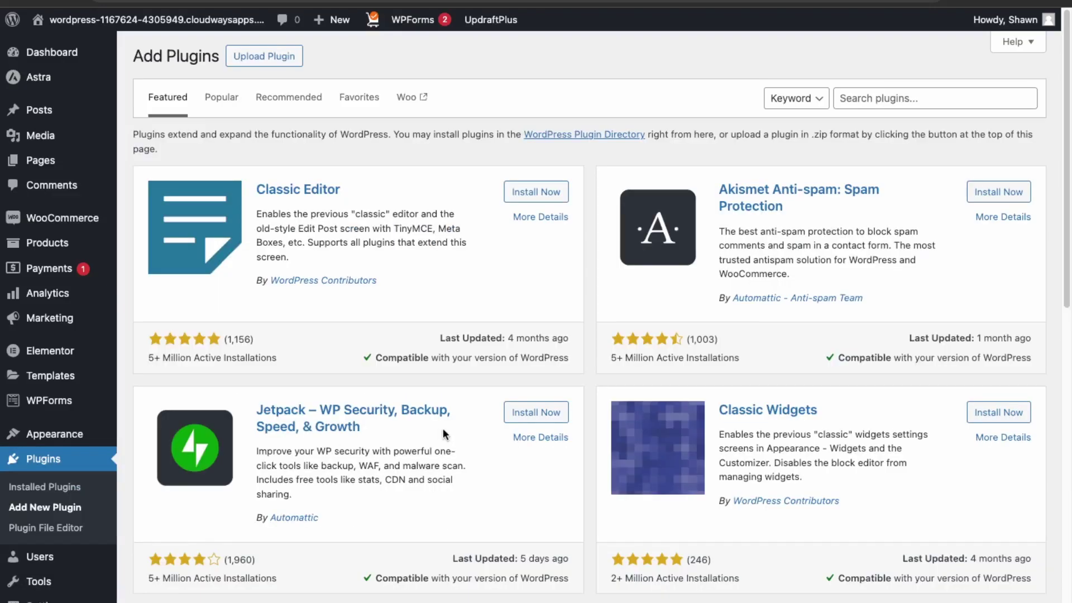
left_click(907, 99)
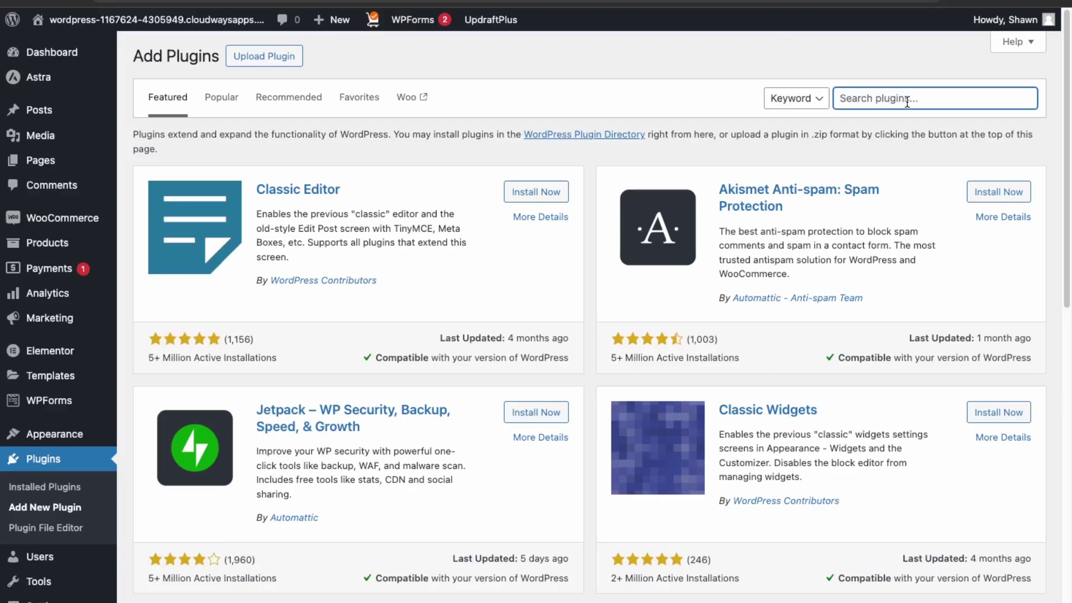
type("wordfence")
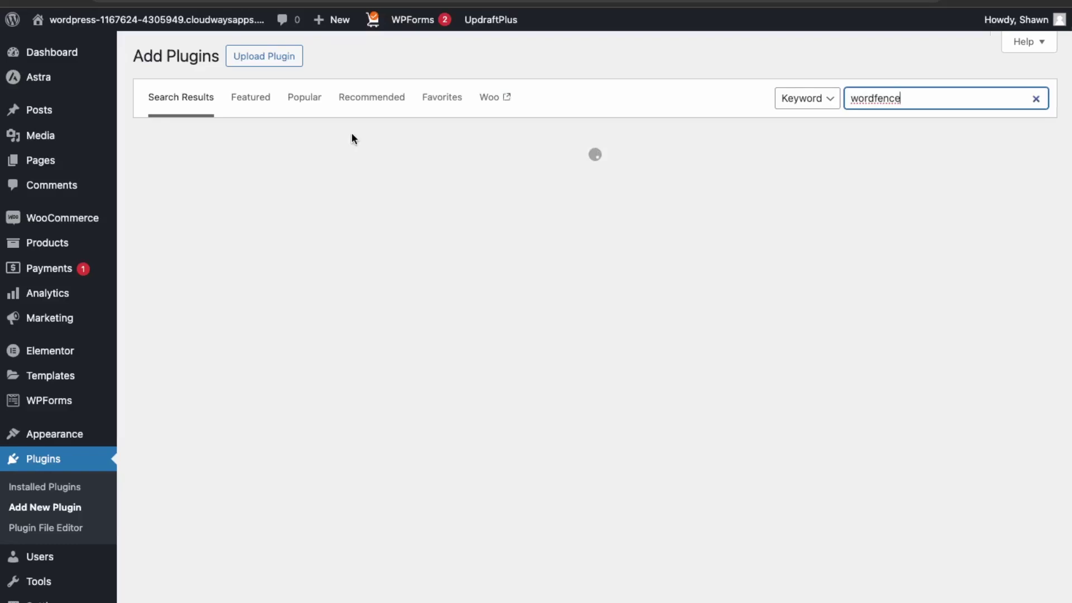
left_click(522, 181)
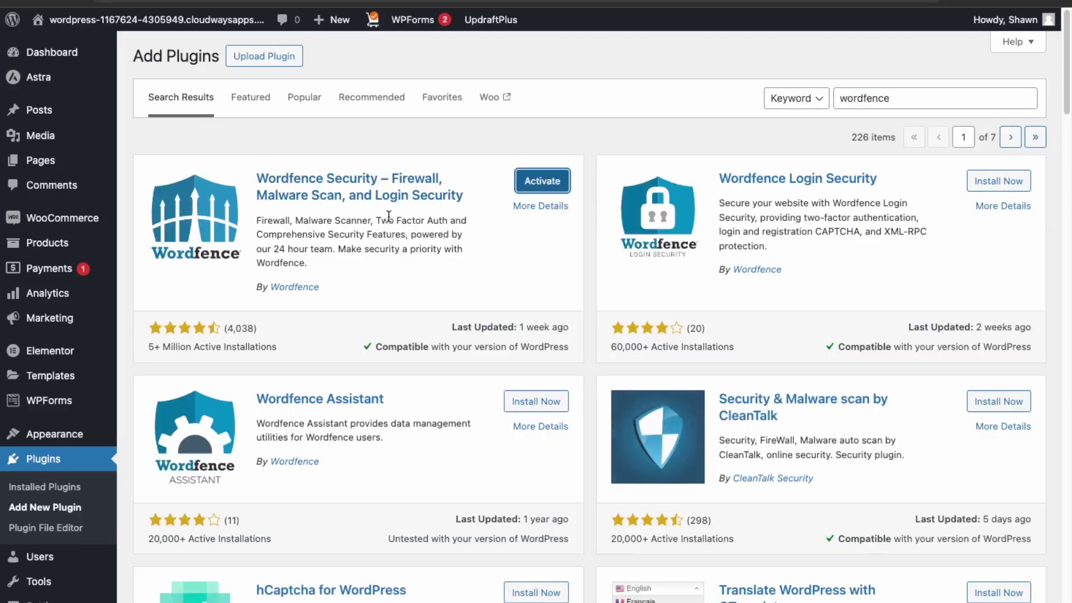
left_click(543, 181)
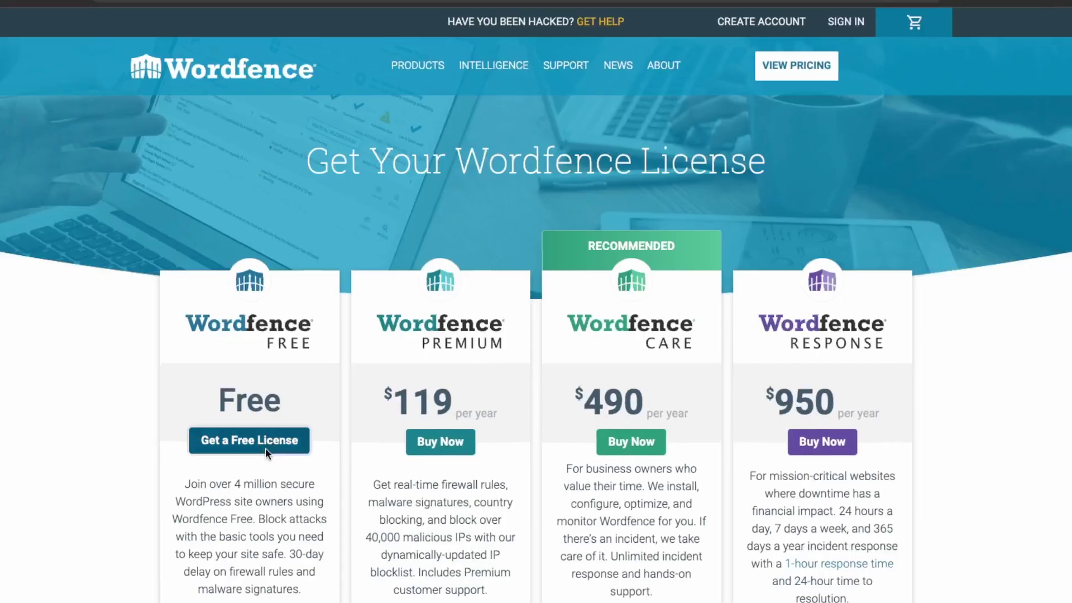
Step: Choose the free Wordfence license on the Wordfence pricing page
left_click(592, 452)
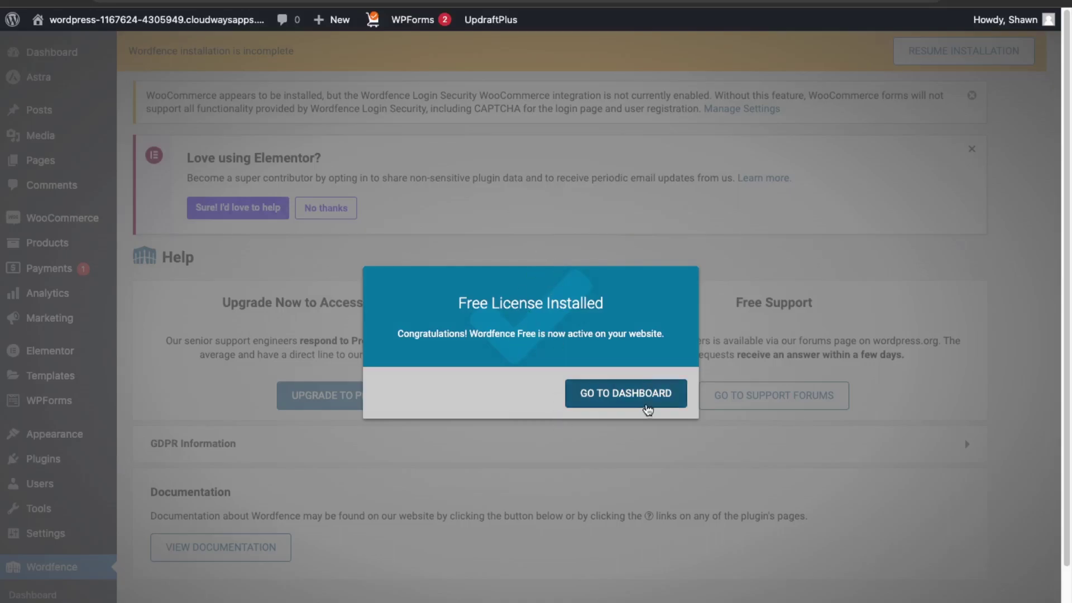
Step: Open the Wordfence dashboard and finish its introductory tour
left_click(649, 401)
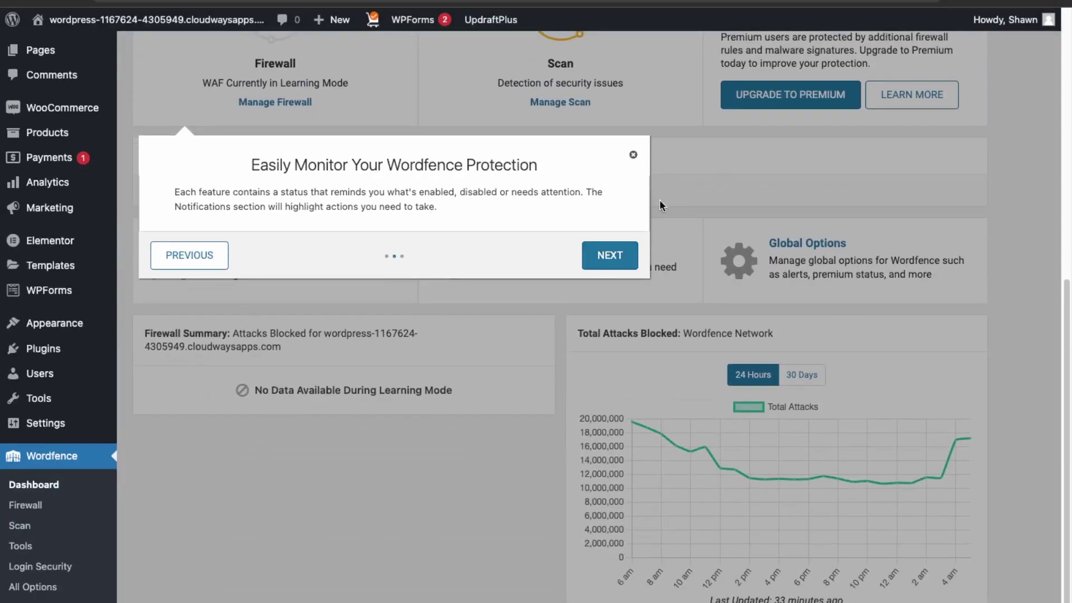
left_click(610, 255)
left_click(598, 339)
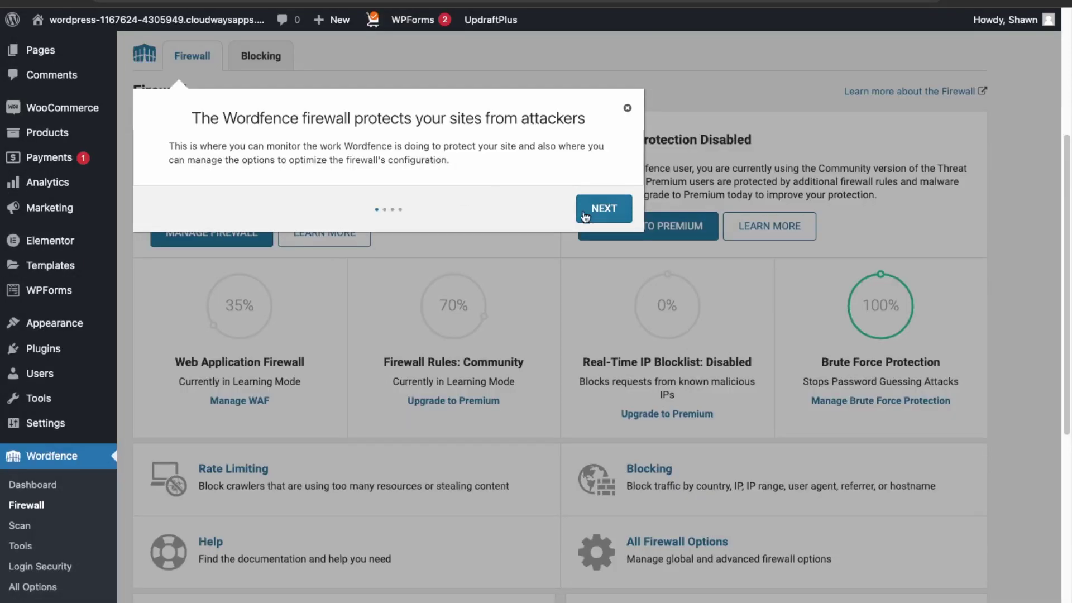
Step: Complete the firewall tour and review the Firewall page's learning mode and brute force status
left_click(599, 211)
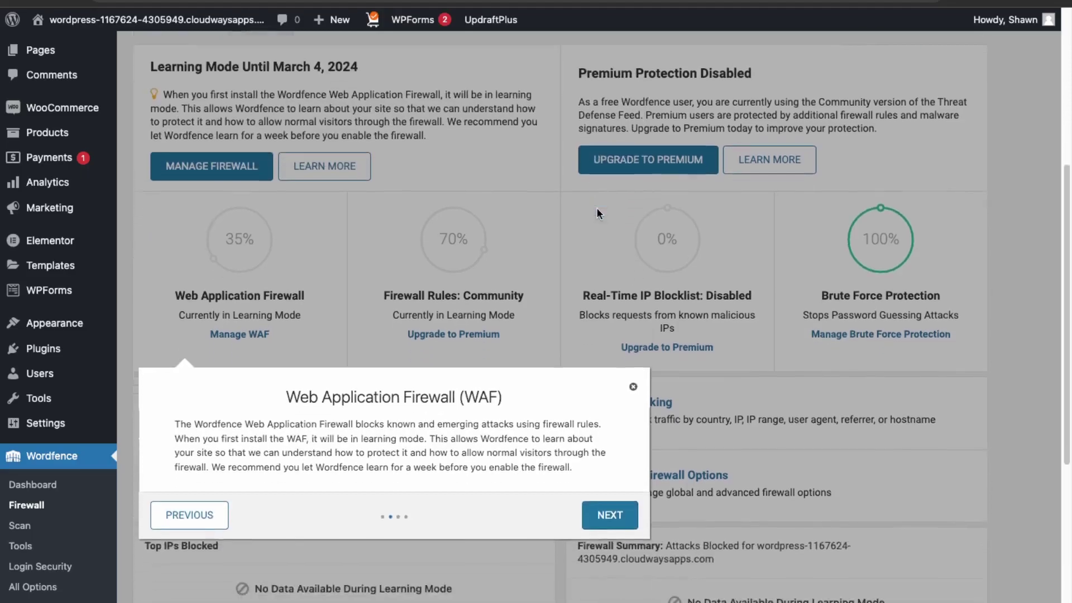
left_click(610, 514)
left_click(522, 259)
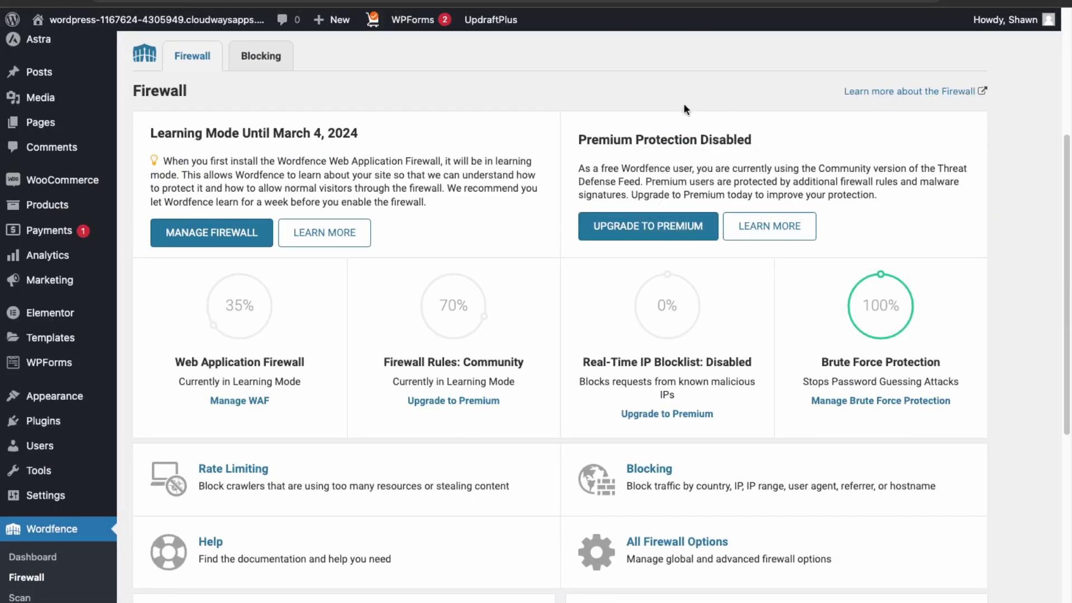
scroll(353, 486, "down", 1)
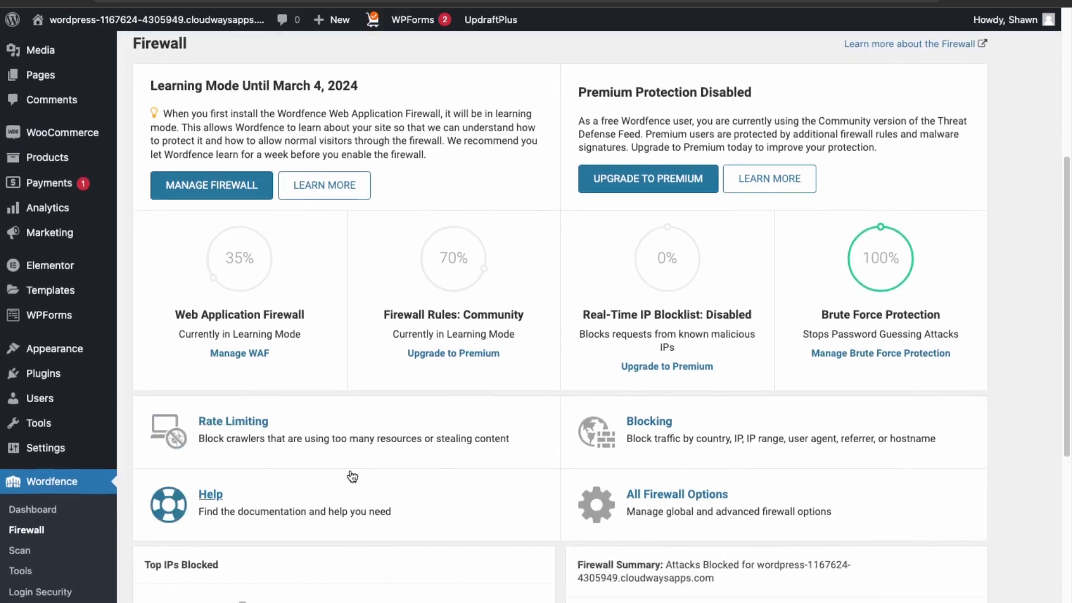
scroll(353, 478, "down", 1)
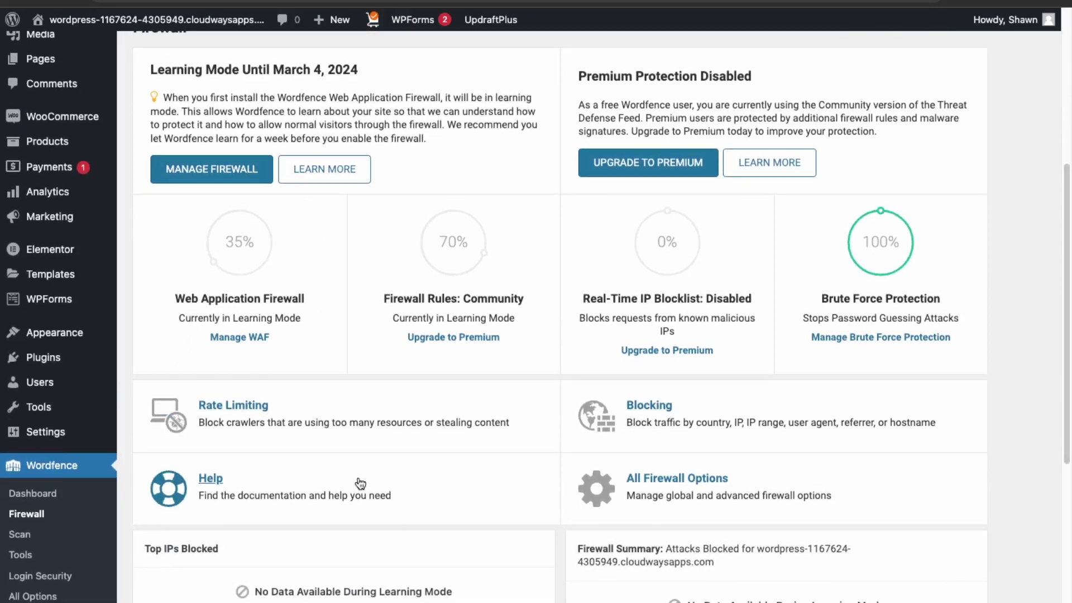
scroll(314, 362, "up", 1)
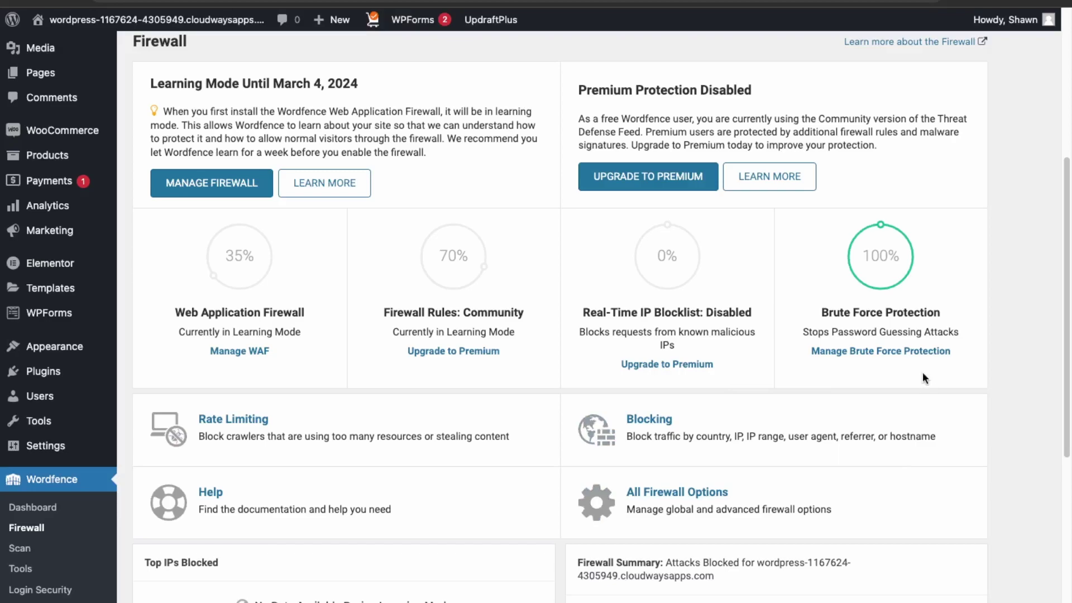
scroll(60, 587, "down", 3)
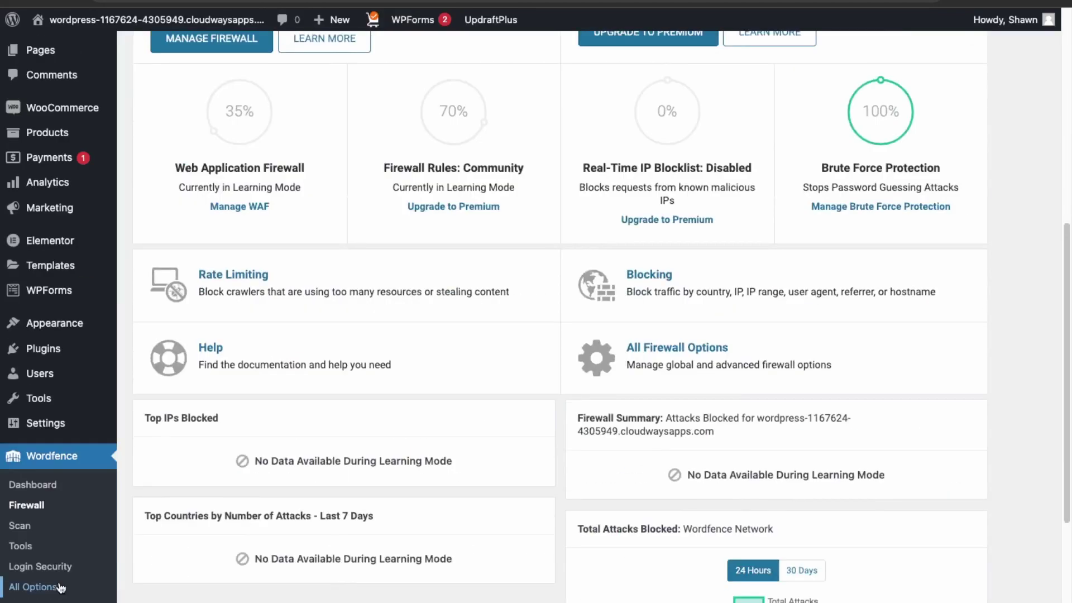
Step: Open Wordfence All Options and keep the firewall status in Learning Mode
left_click(60, 587)
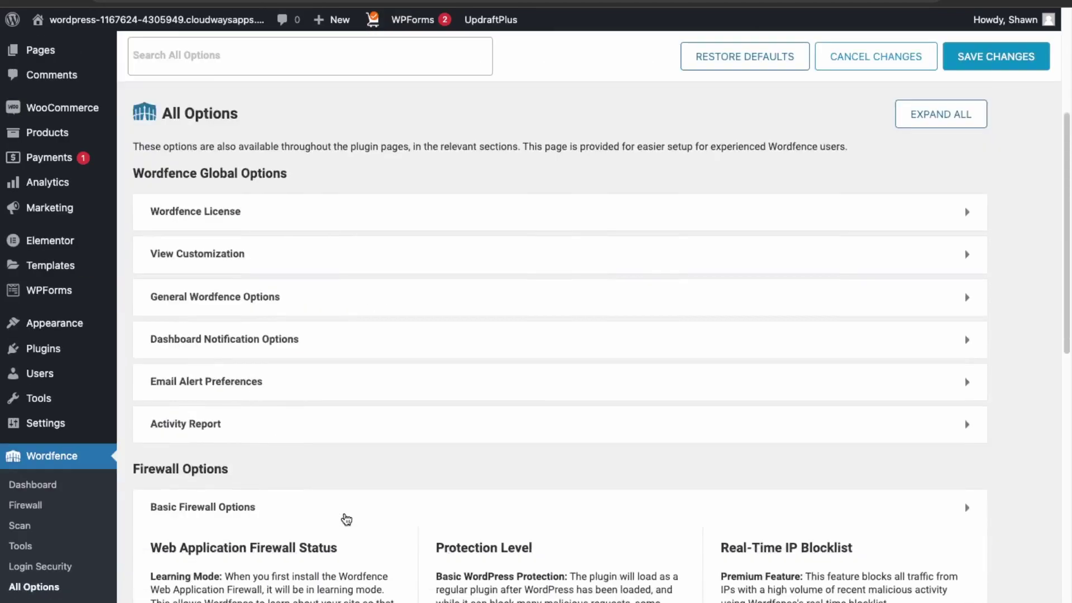
scroll(342, 517, "down", 4)
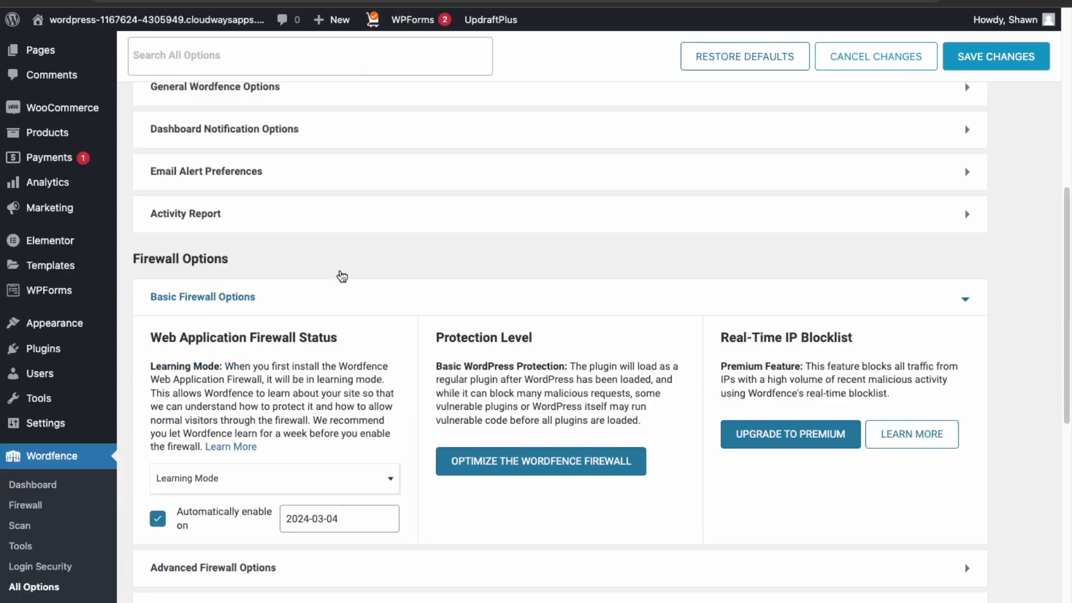
left_click(317, 487)
left_click(316, 488)
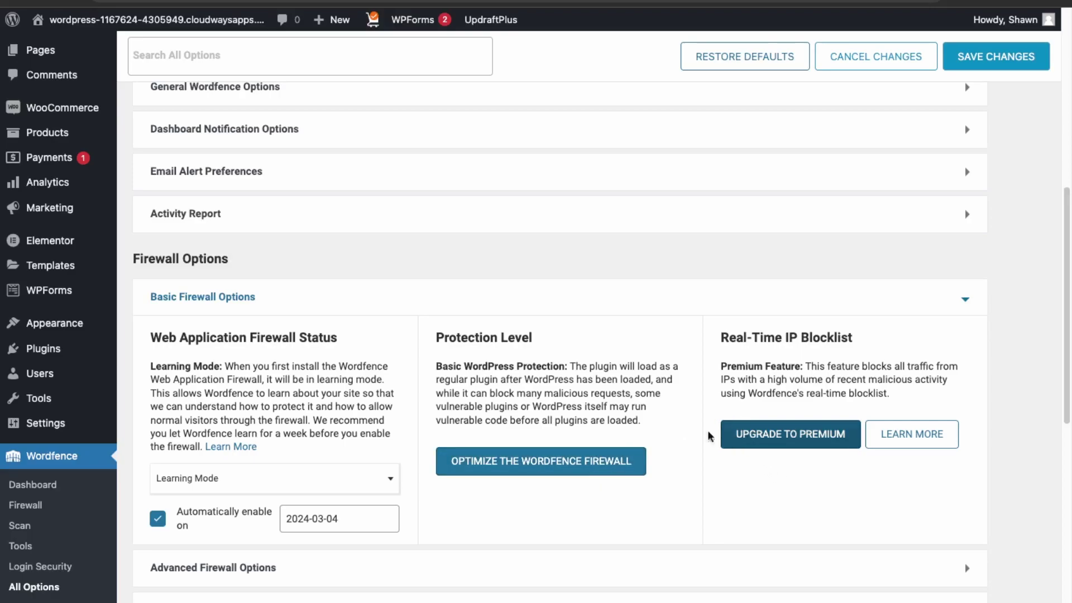
Step: Optimize the Wordfence firewall after downloading .htaccess and .user.ini backups
left_click(610, 465)
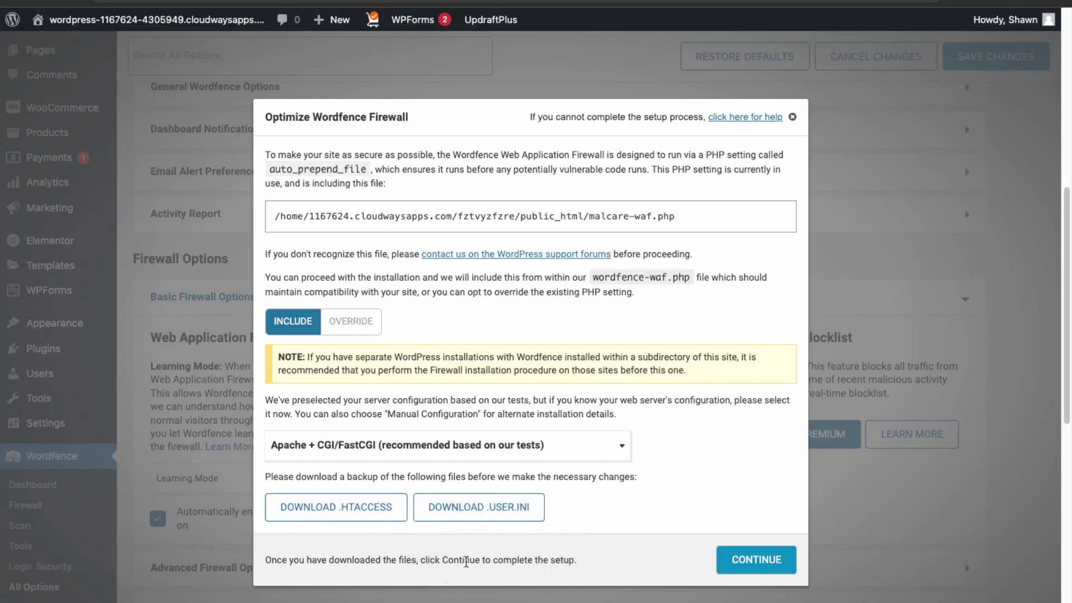
left_click(352, 508)
left_click(453, 506)
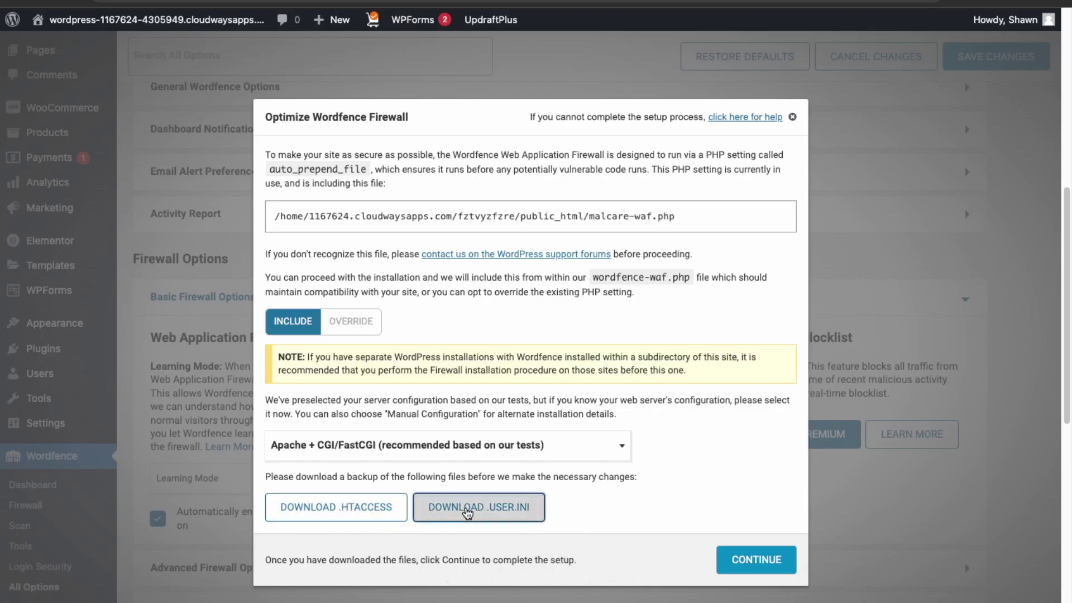
left_click(787, 571)
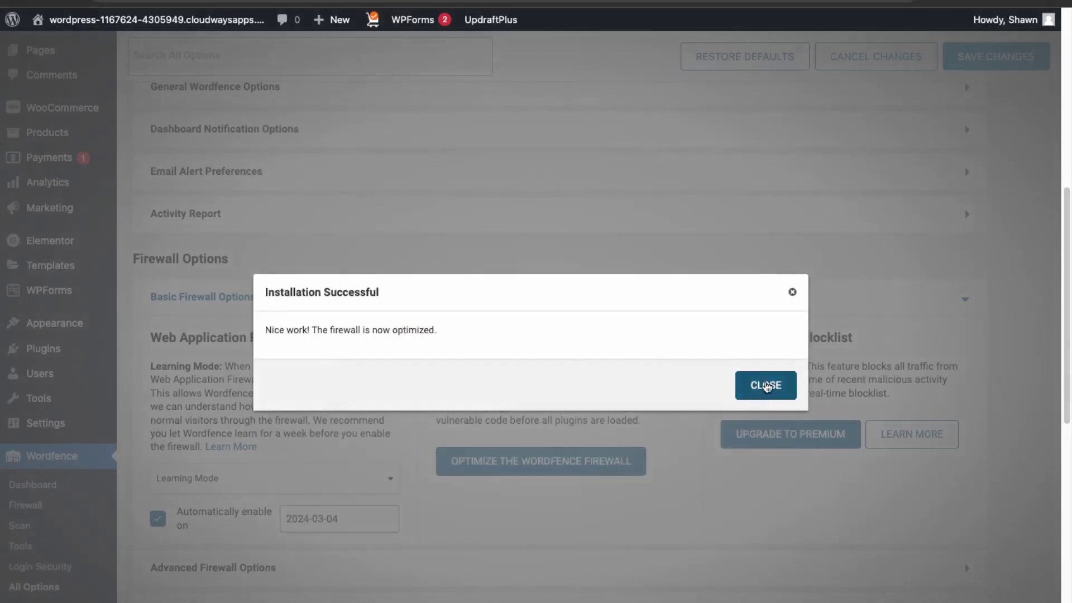
left_click(767, 386)
left_click(197, 338)
Step: Expand the email alert preference settings to review them
left_click(352, 189)
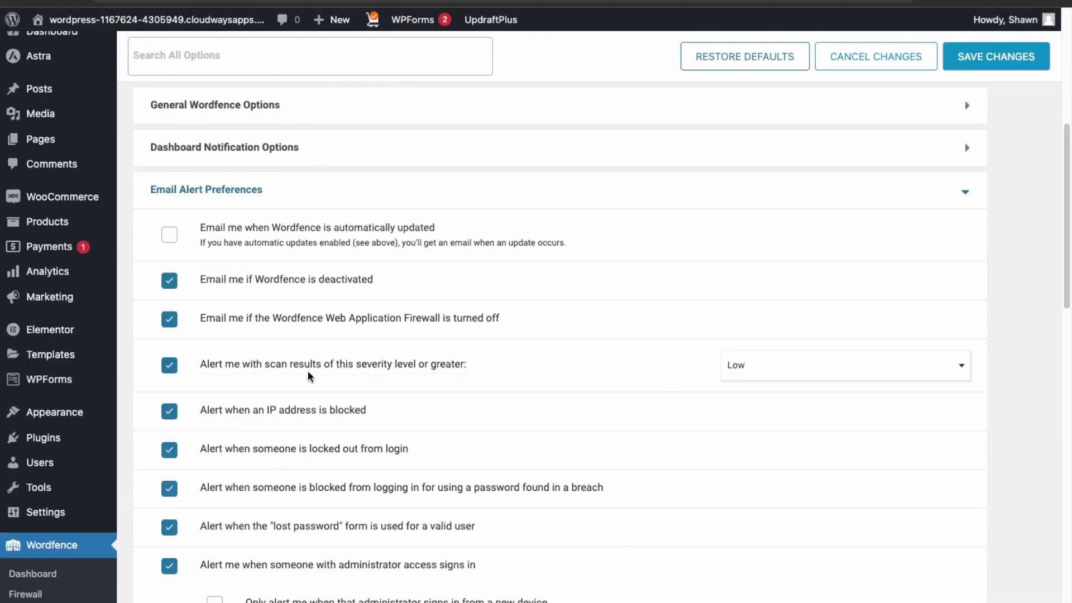
scroll(309, 349, "up", 2)
scroll(330, 300, "down", 15)
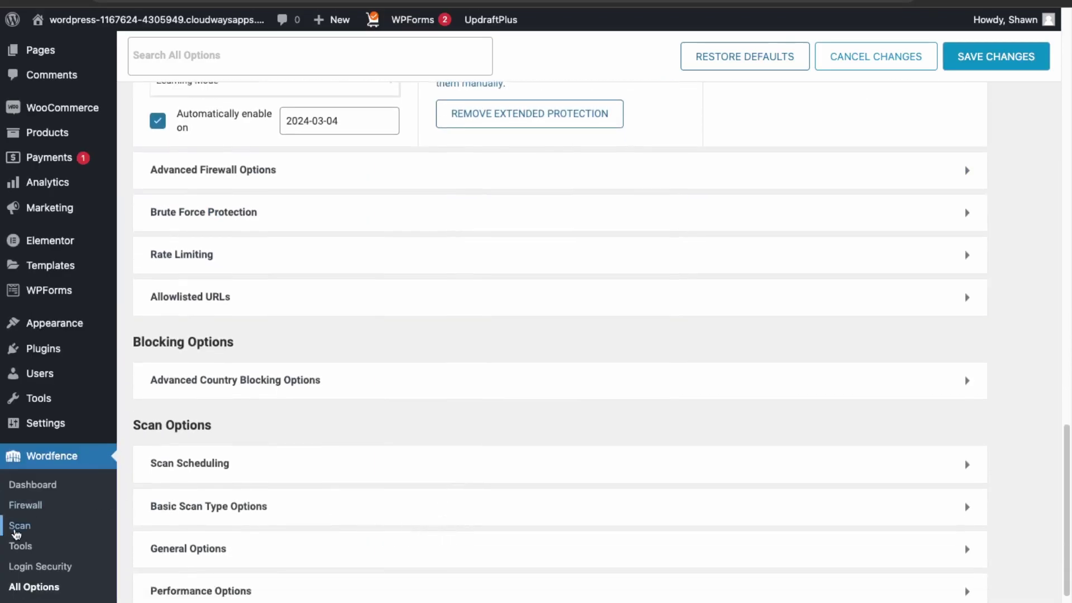
Step: Open the Wordfence Scan page, step through its tour, and check no new issues are found
left_click(17, 528)
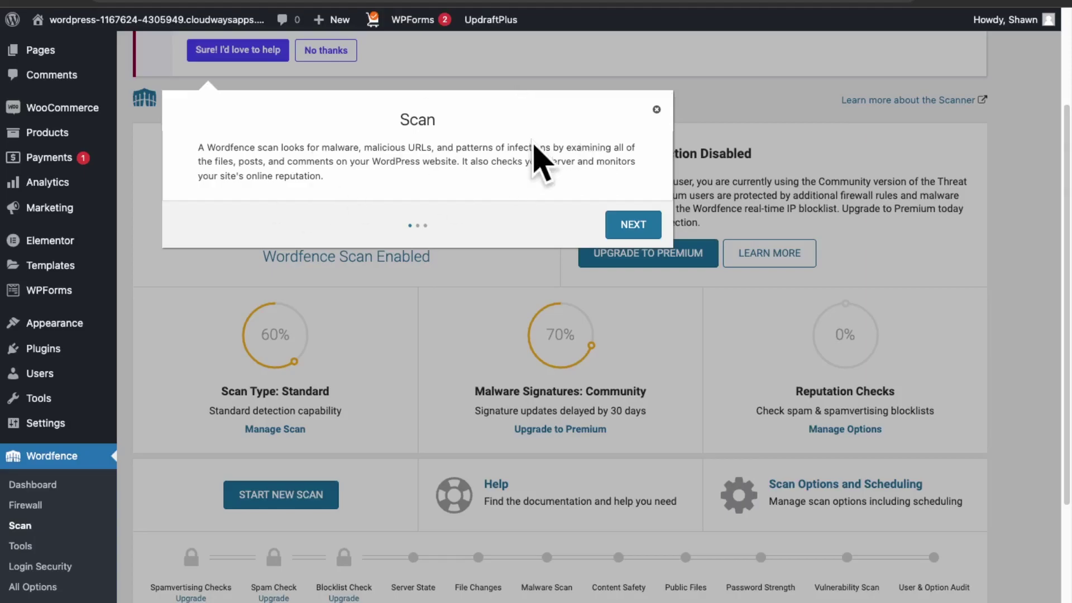
left_click(633, 225)
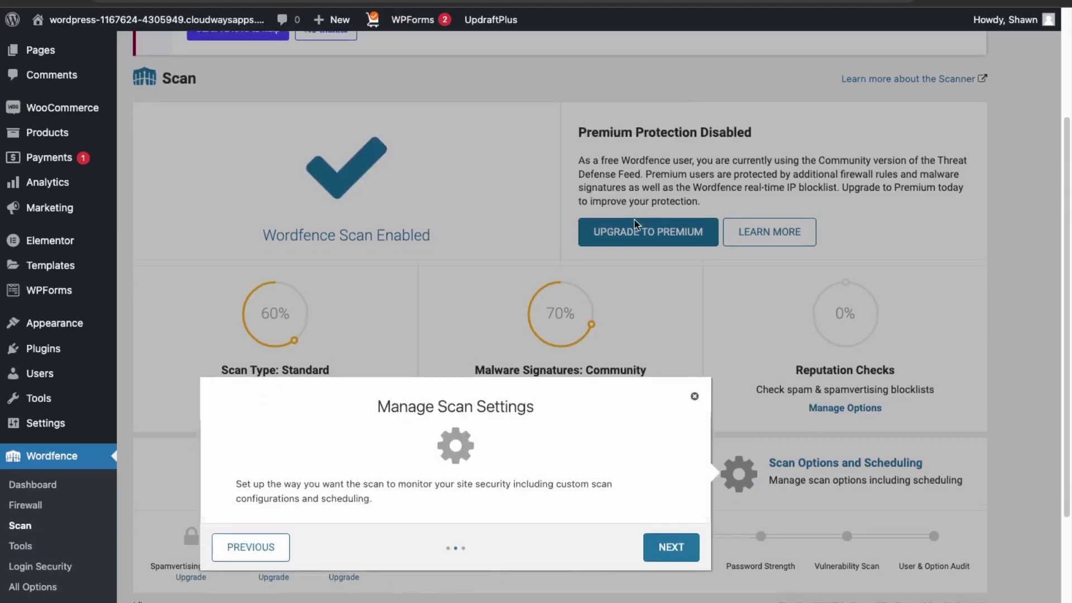
scroll(525, 235, "down", 5)
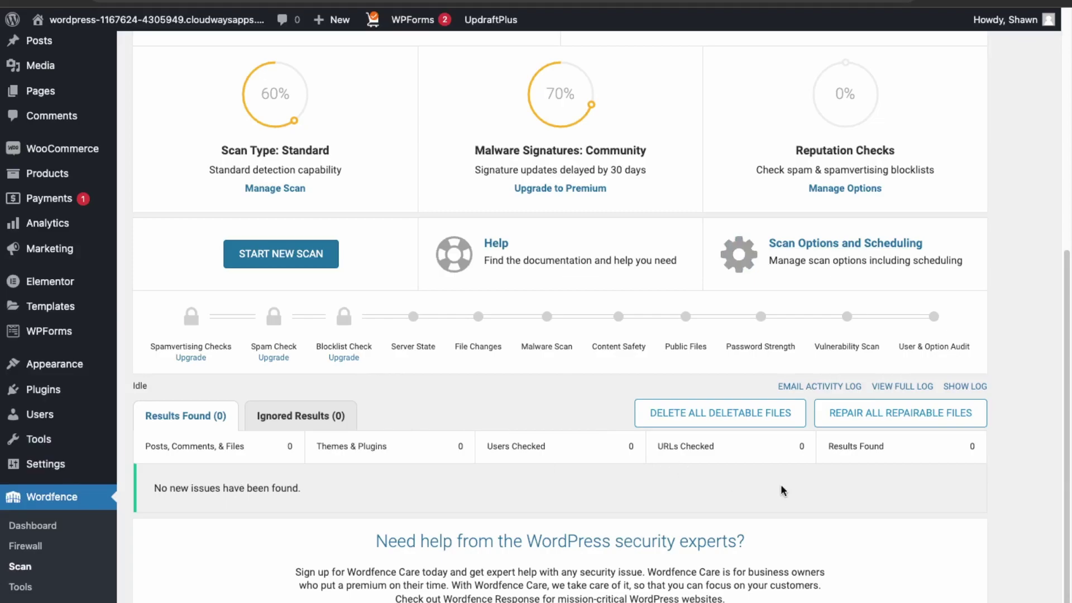
scroll(783, 490, "up", 6)
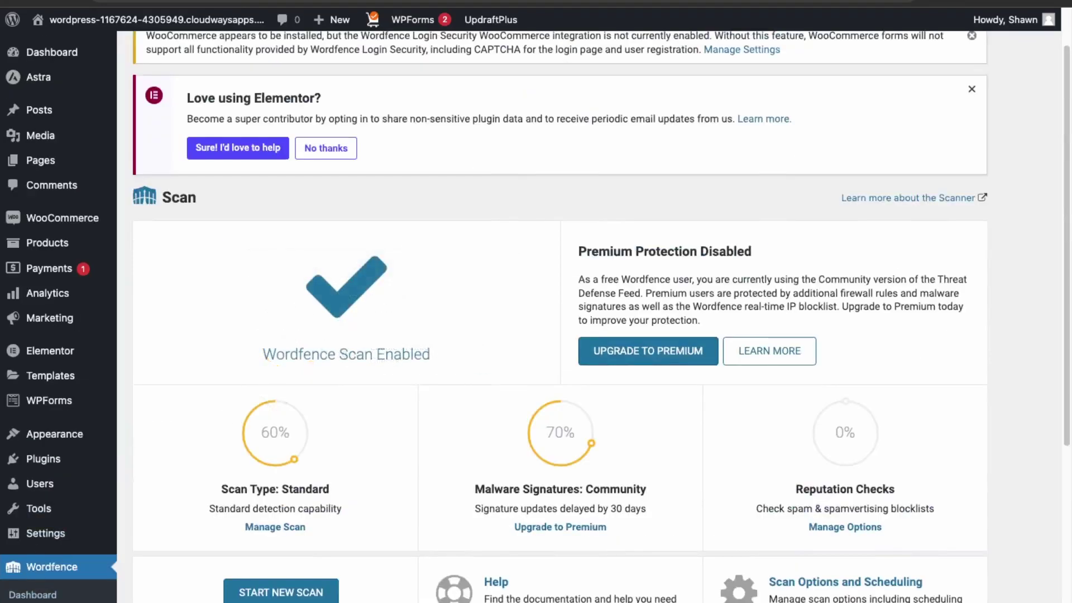
Step: Search the plugin directory for 'cache' and install LiteSpeed Cache
mouse_move(48, 462)
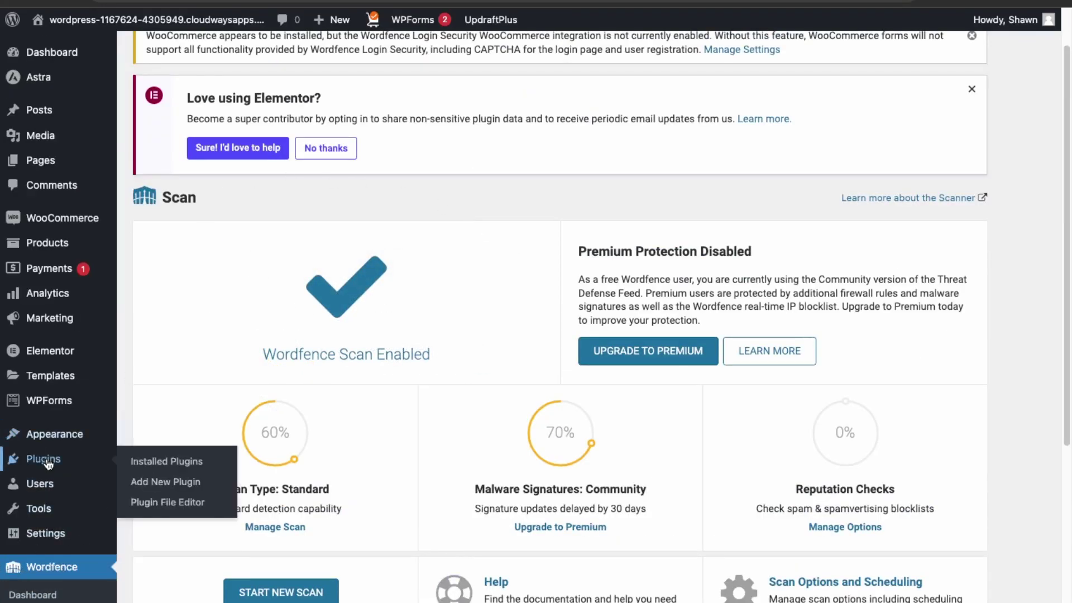
left_click(195, 482)
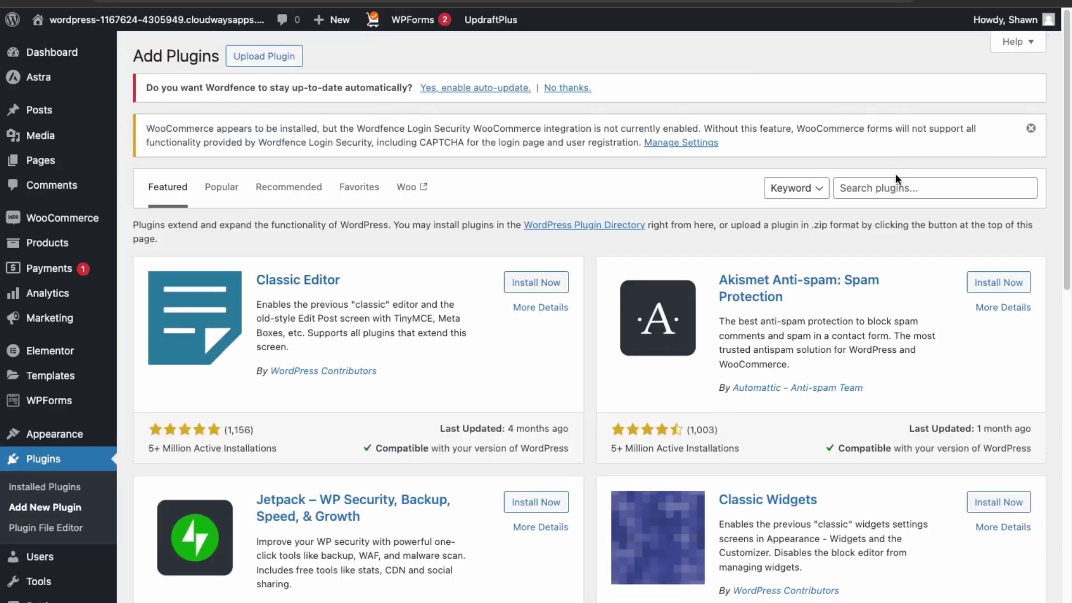
left_click(896, 187)
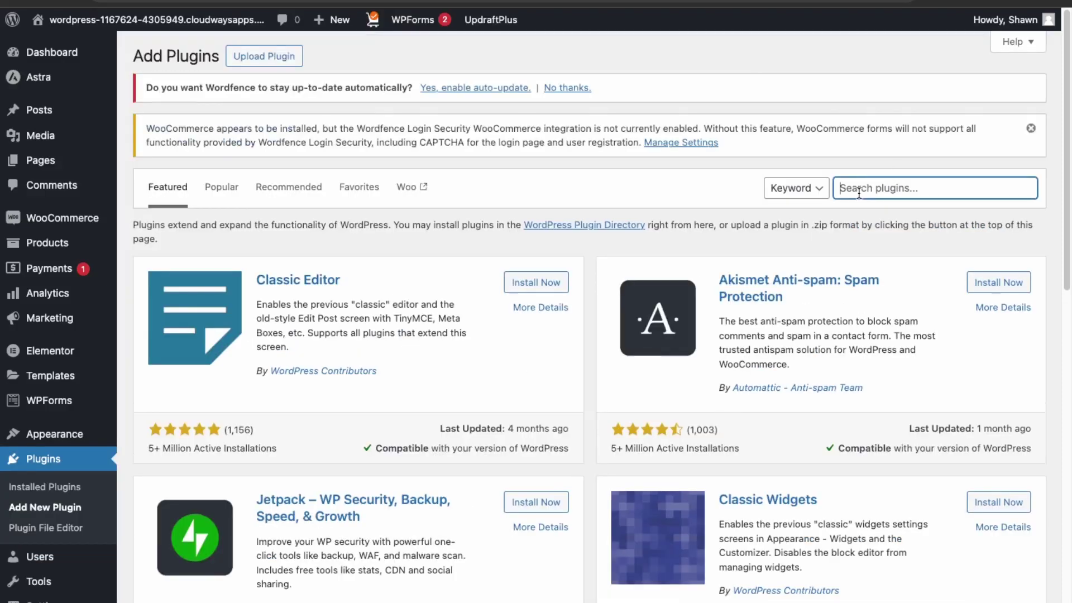
type("cache")
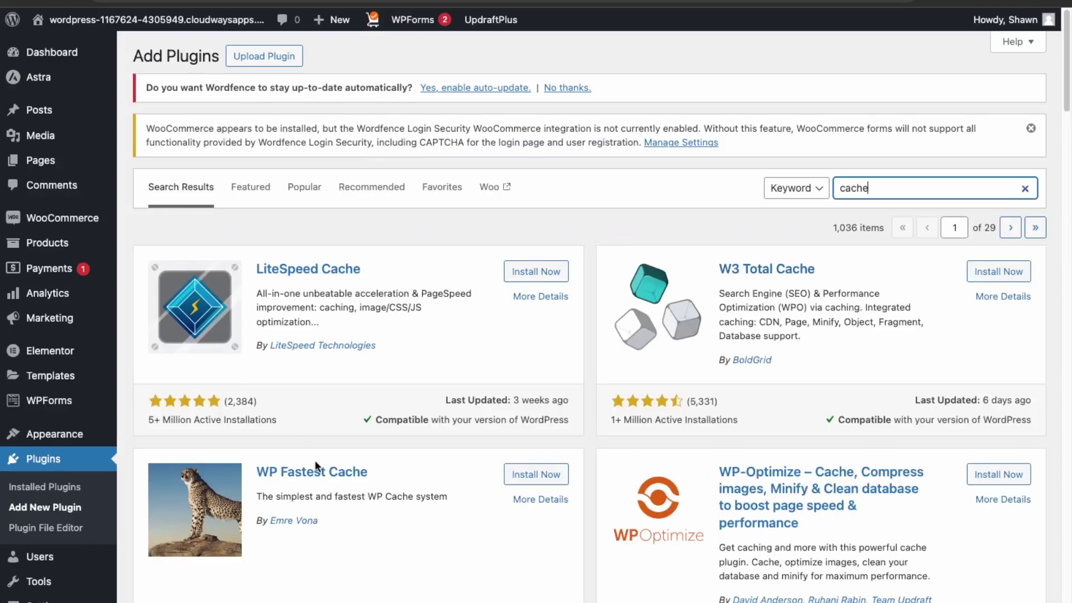
left_click(547, 278)
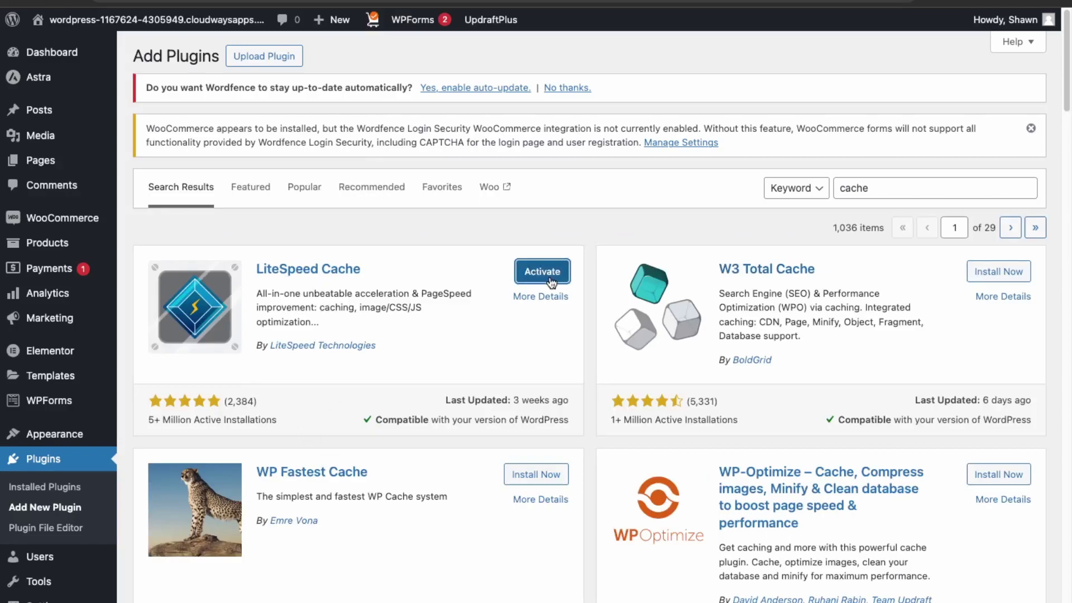
Step: Activate LiteSpeed Cache and review the Dashboard's cache status for public, private, object and browser cache
left_click(542, 272)
mouse_move(167, 596)
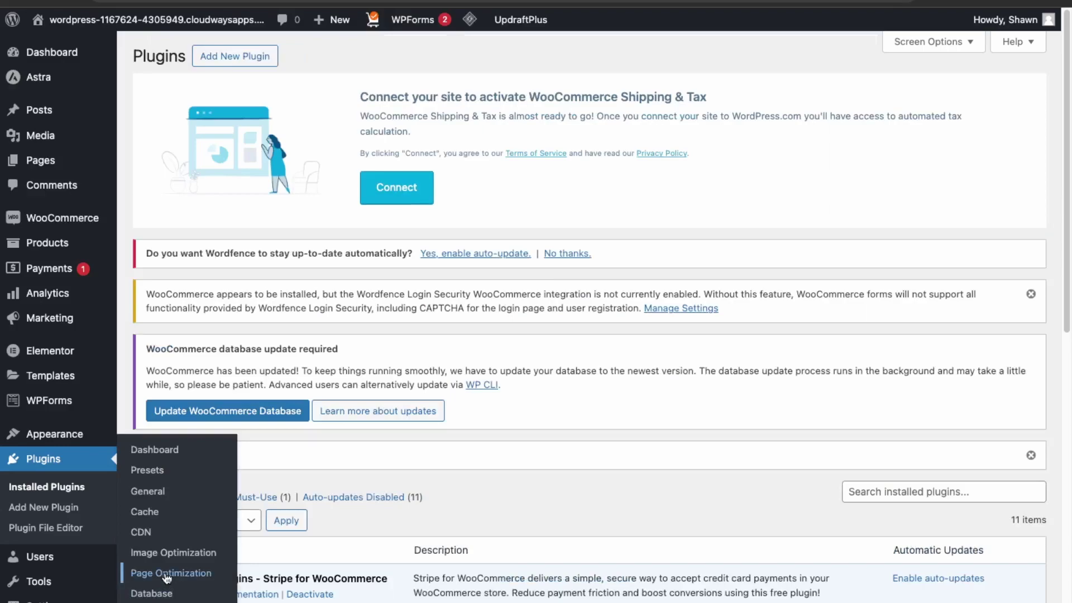
left_click(156, 451)
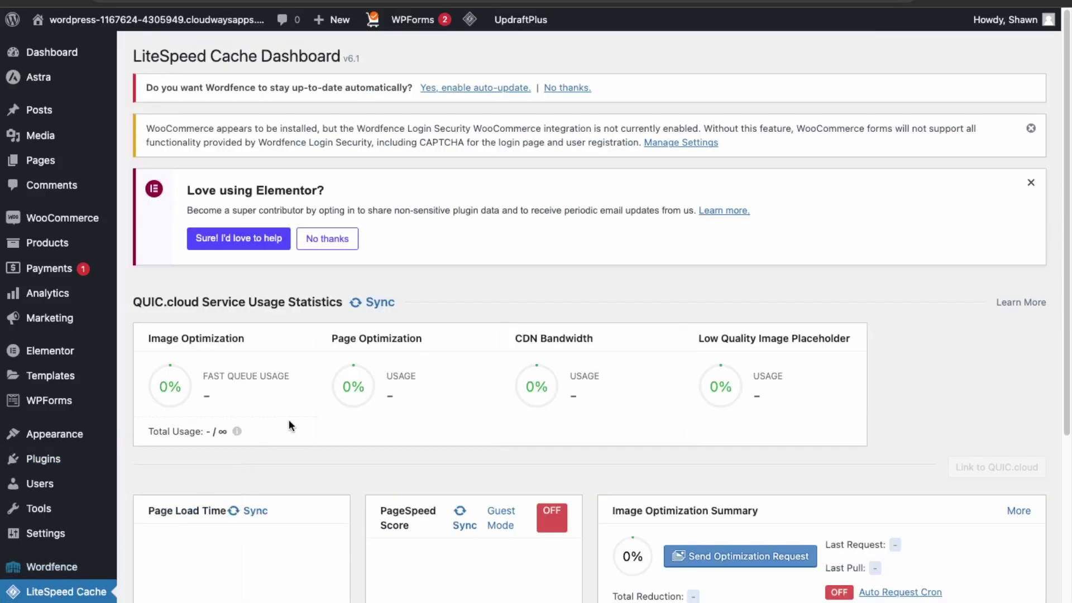
scroll(528, 256, "down", 4)
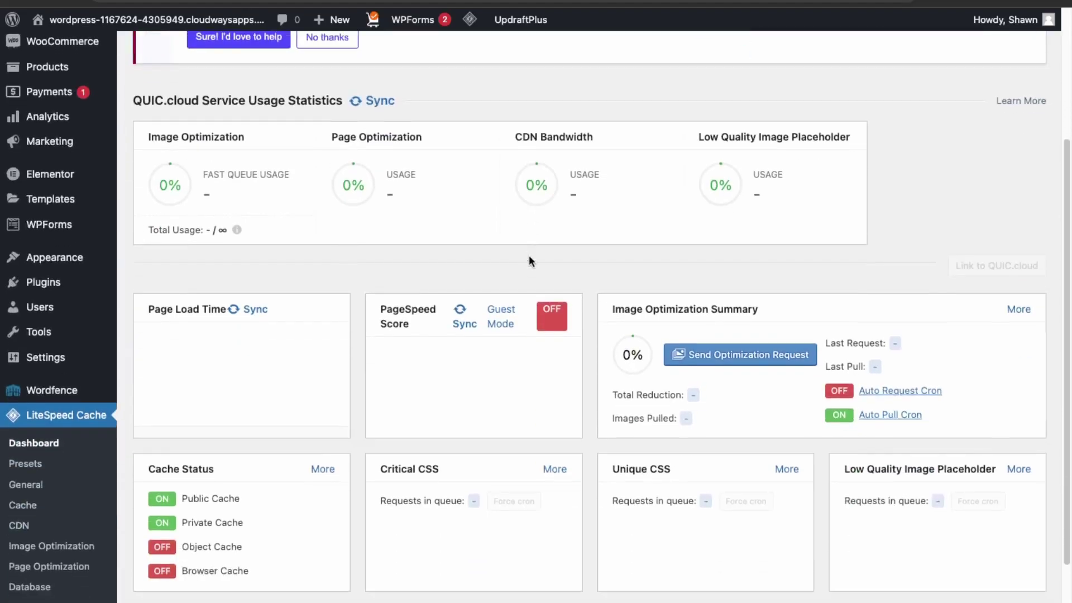
scroll(524, 264, "down", 3)
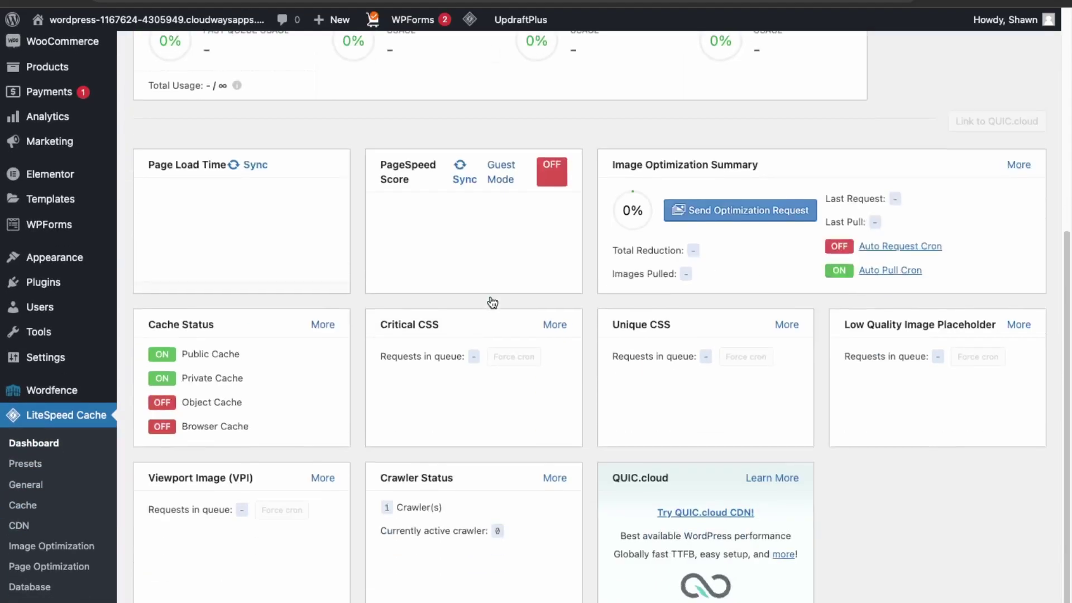
Step: Apply the Advanced (Recommended) LiteSpeed preset, confirm it in the history, and return to the Dashboard
left_click(24, 473)
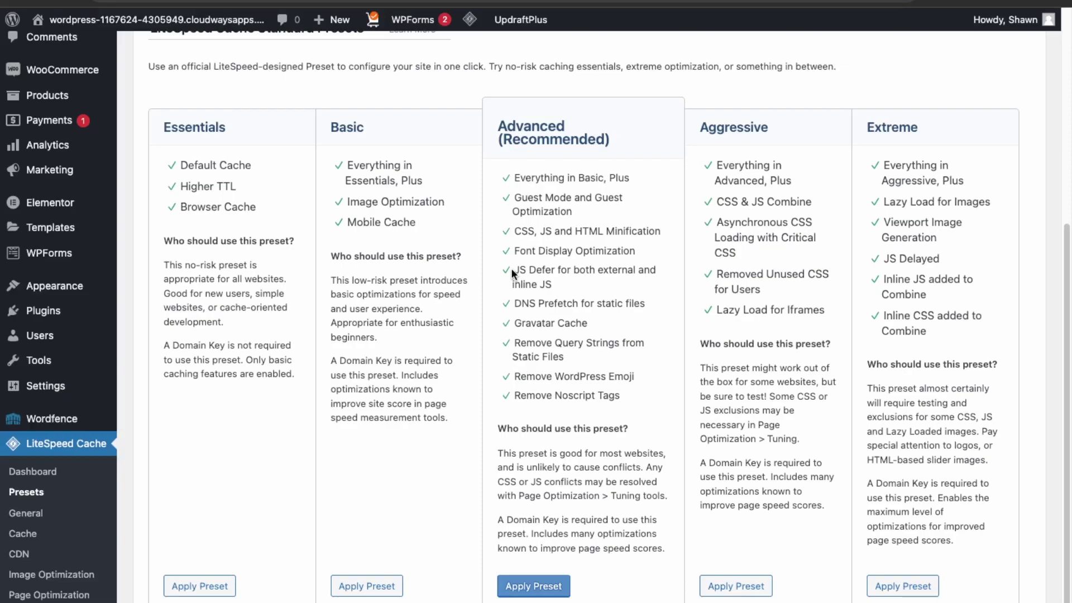
scroll(510, 268, "up", 1)
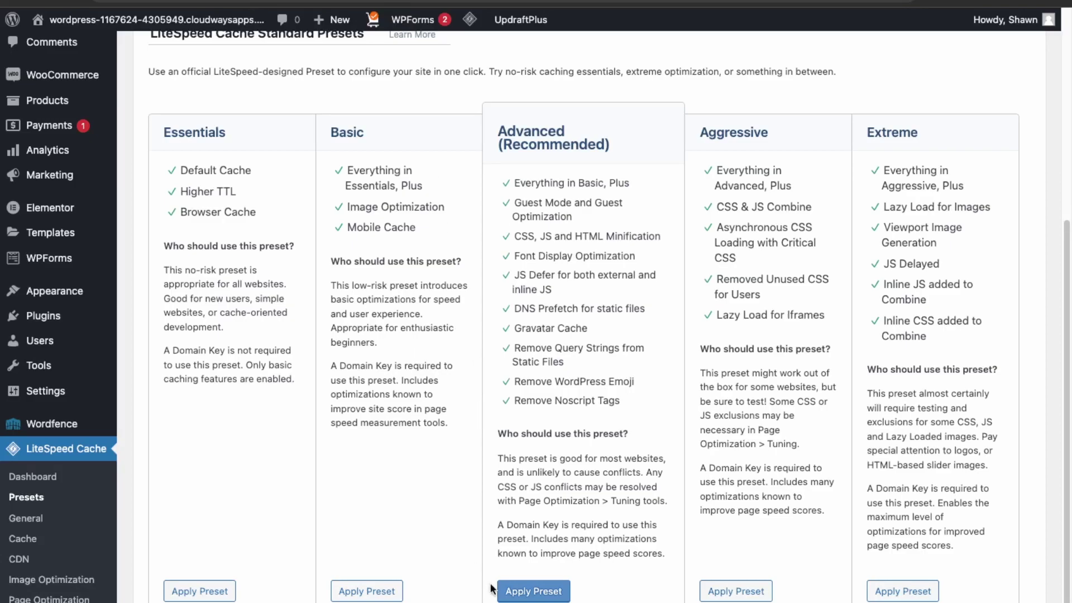
left_click(510, 591)
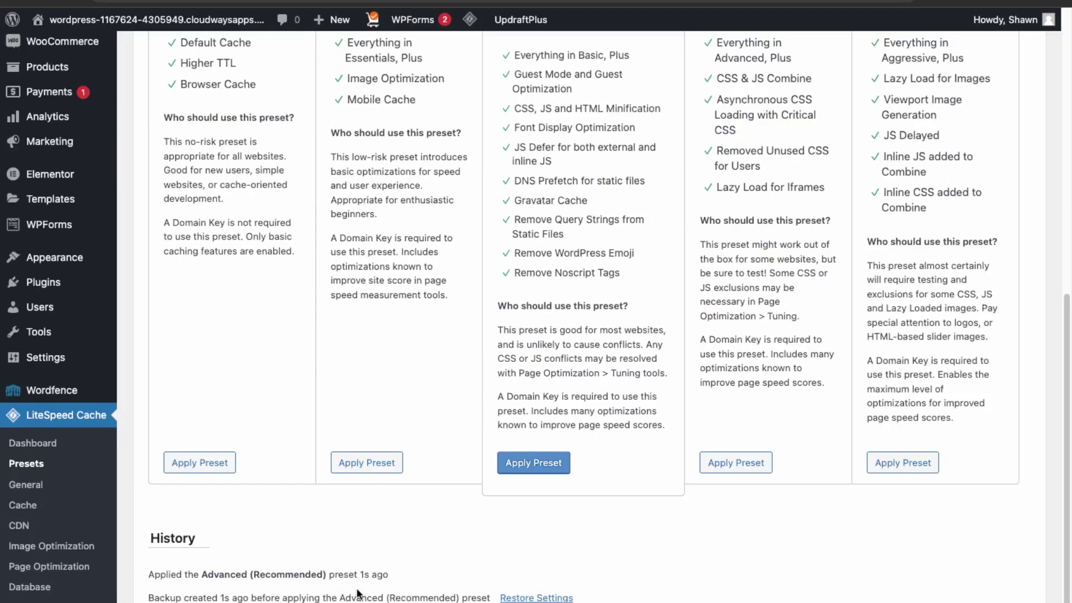
left_click_drag(202, 575, 390, 573)
scroll(407, 573, "up", 4)
left_click(66, 581)
scroll(21, 590, "down", 1)
scroll(21, 591, "down", 2)
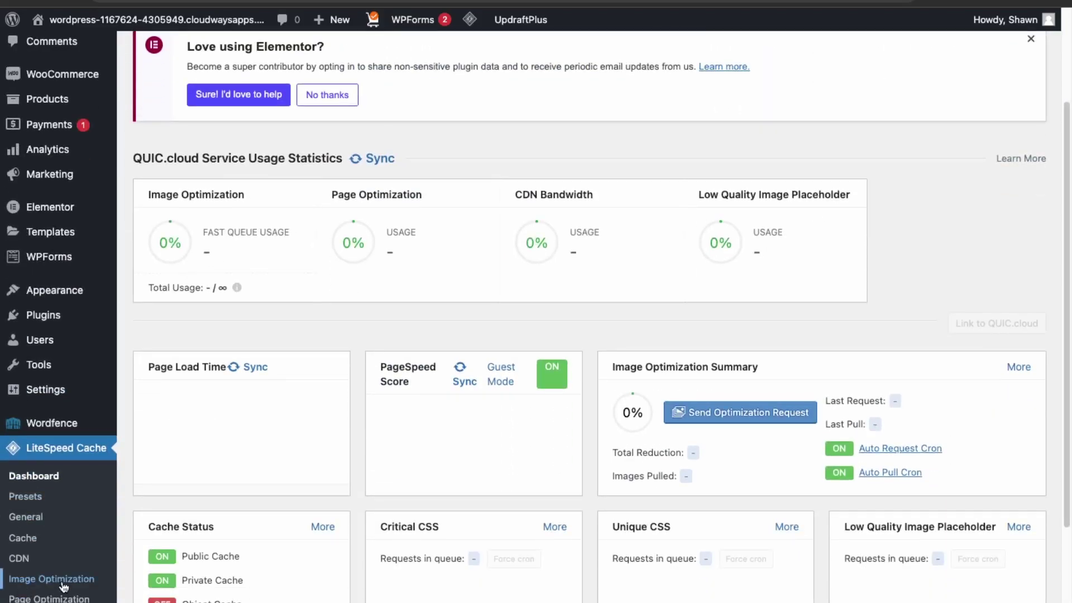
Step: Send the site's images for optimization from LiteSpeed's Image Optimization page
left_click(39, 583)
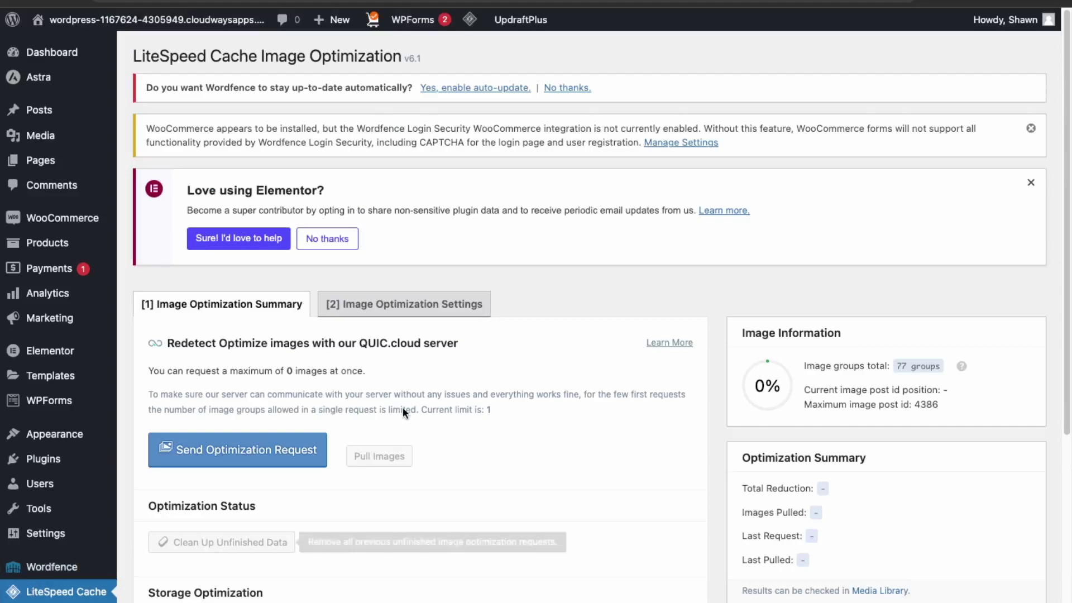
scroll(403, 411, "down", 2)
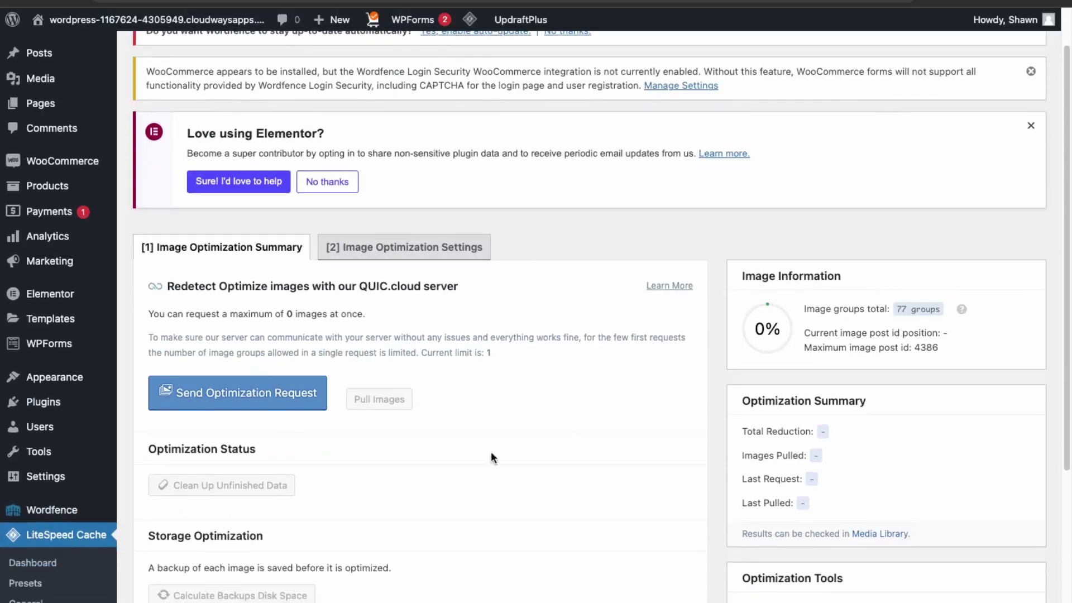
left_click(296, 396)
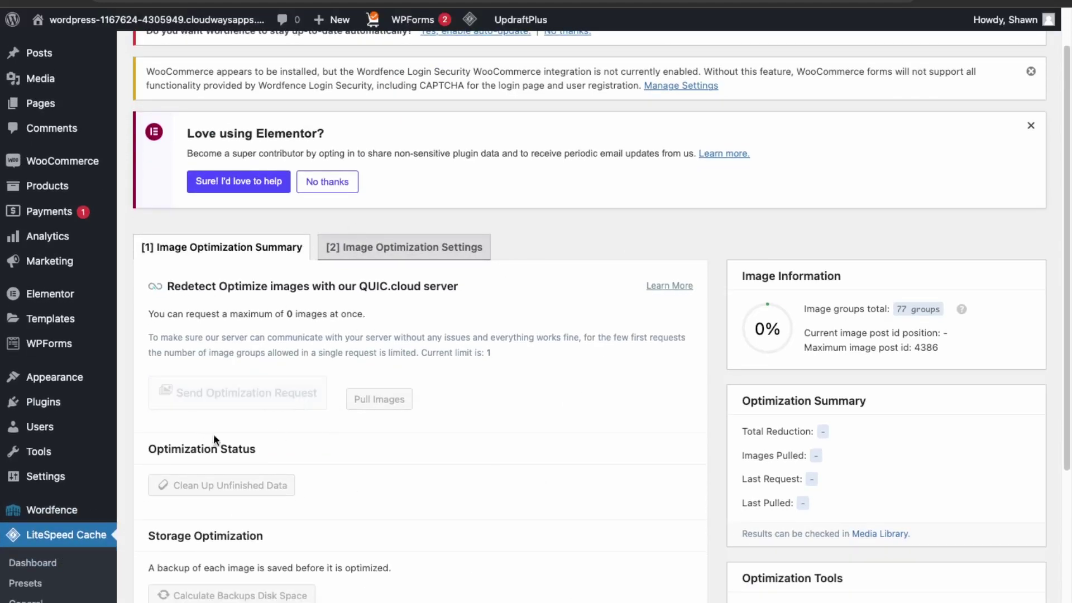